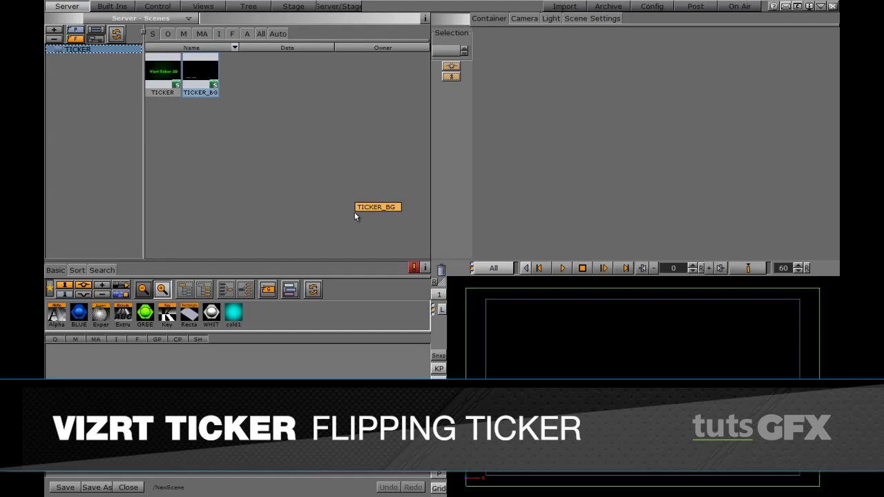
Open the TICKER_BG scene and select the MAIN, SIDE and SIDE_ANIM directors together for playback.
left_click_drag(354, 212, 354, 213)
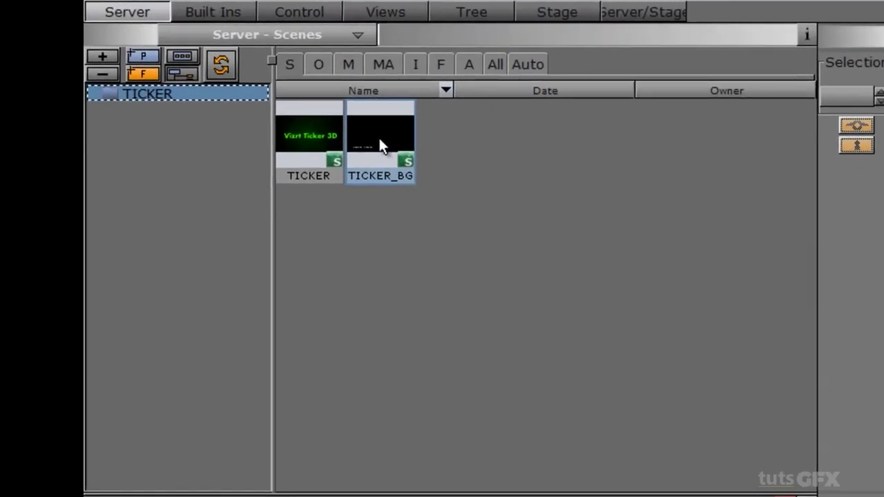
double_click(379, 139)
left_click_drag(378, 137, 204, 123)
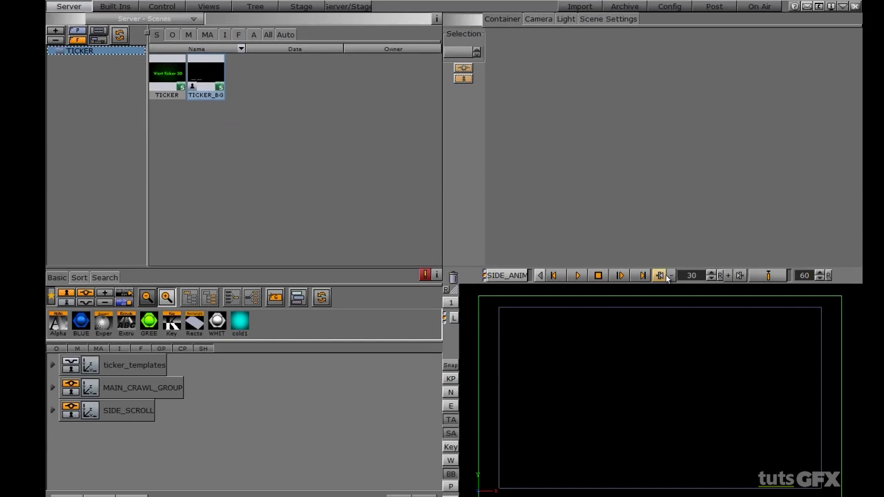
left_click(513, 276)
left_click_drag(596, 139, 612, 118)
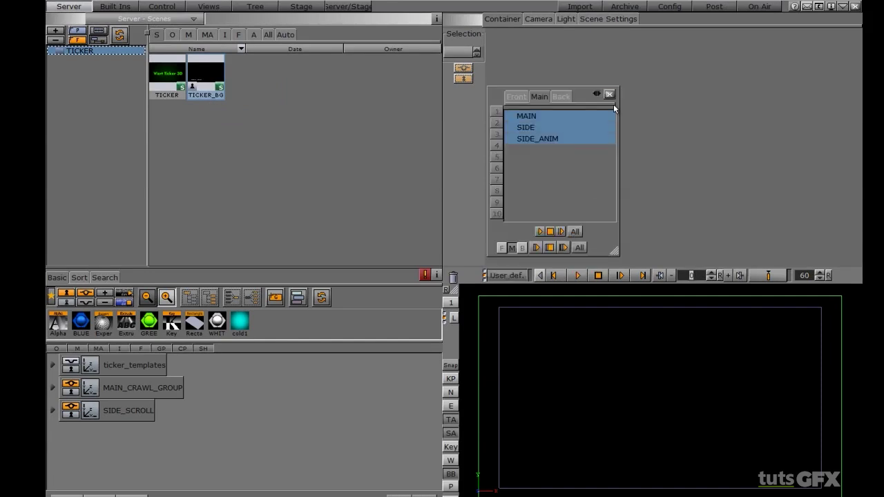
left_click(609, 94)
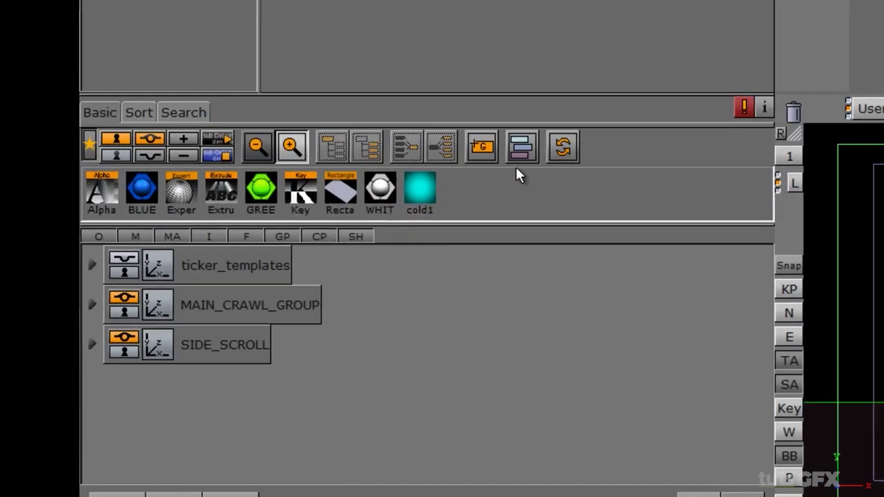
Add a new group at the end of the scene tree and name it TIME_GROUP.
left_click_drag(481, 146, 138, 442)
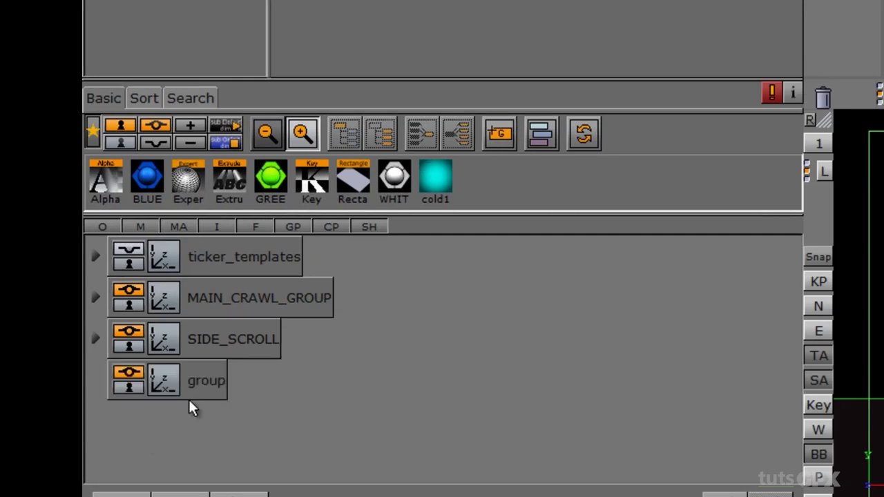
left_click(203, 384)
left_click(203, 384)
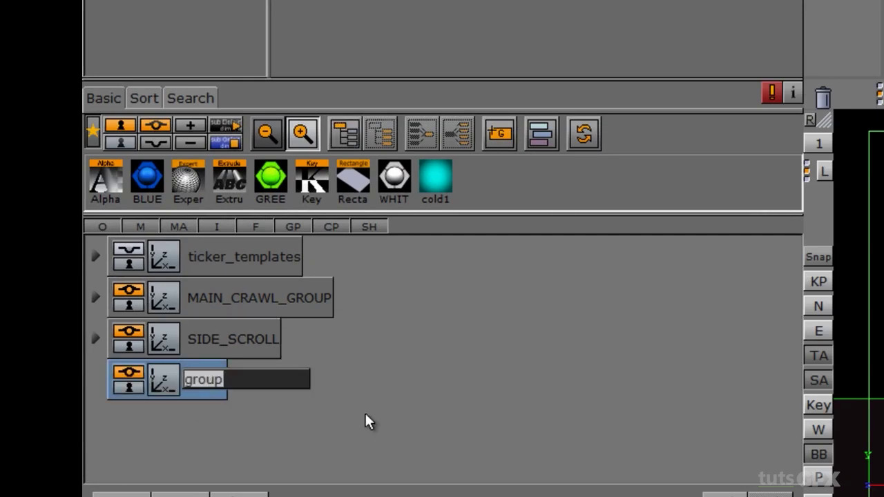
type("TIME_GROUP")
key("Return")
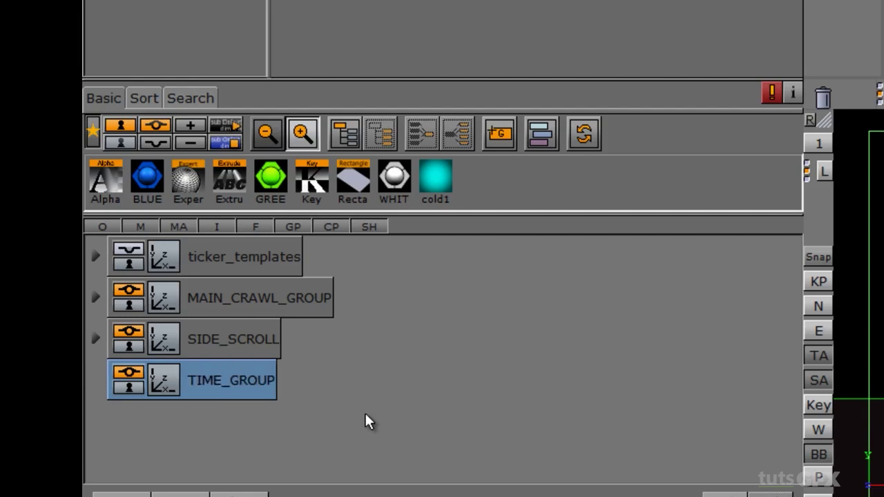
Add a child group inside TIME_GROUP and name it DESIGN.
left_click_drag(499, 133, 349, 371)
double_click(228, 422)
type("DES")
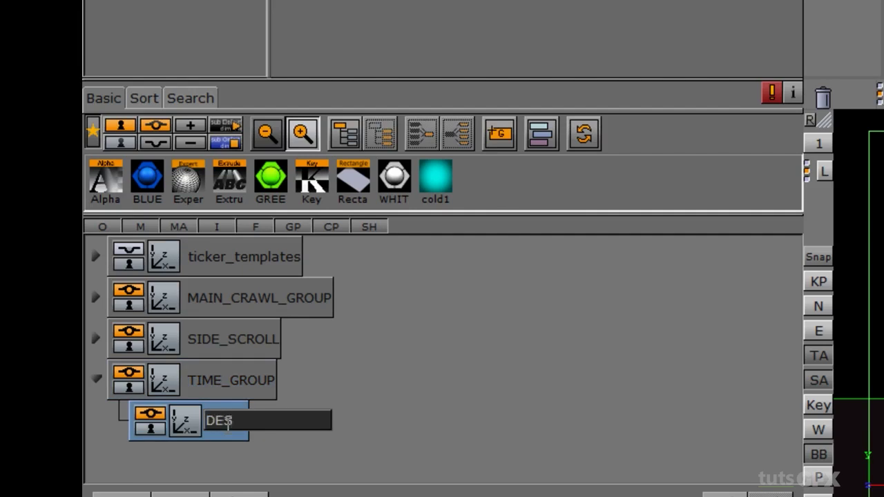
type("IGN")
key("Return")
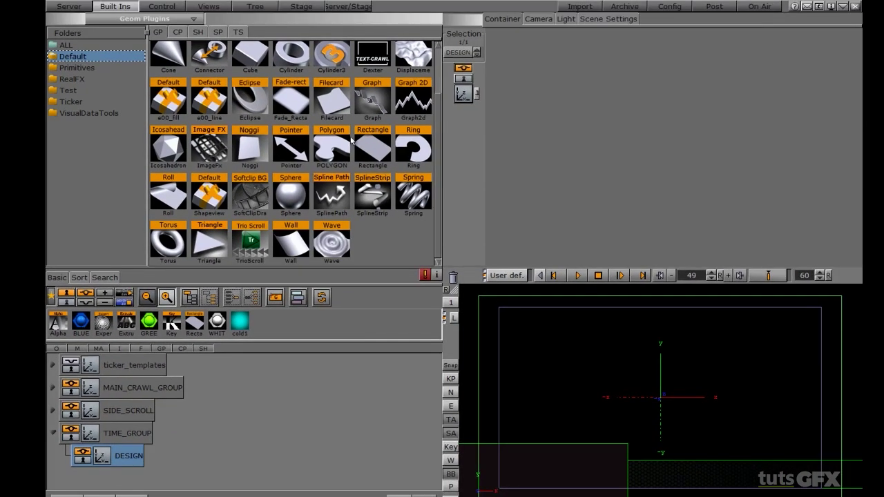
Add a Rectangle under DESIGN, enable its vertex colors, and set all four corners to green (RGB 62, 255, 57).
left_click_drag(373, 147, 138, 455)
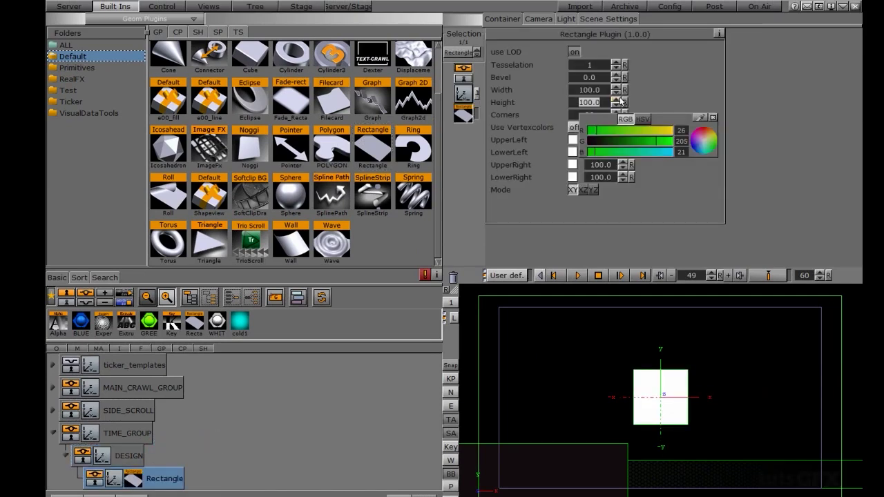
left_click(574, 128)
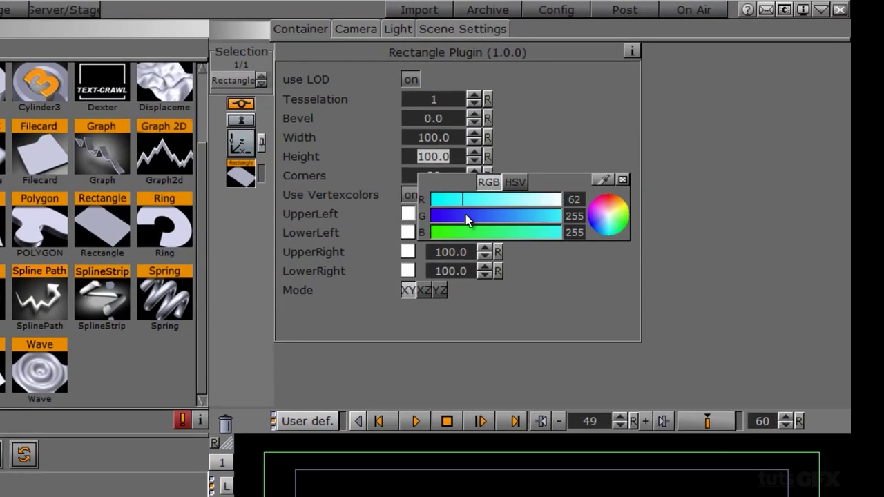
left_click(460, 229)
left_click_drag(408, 215, 406, 250)
left_click_drag(406, 253, 406, 275)
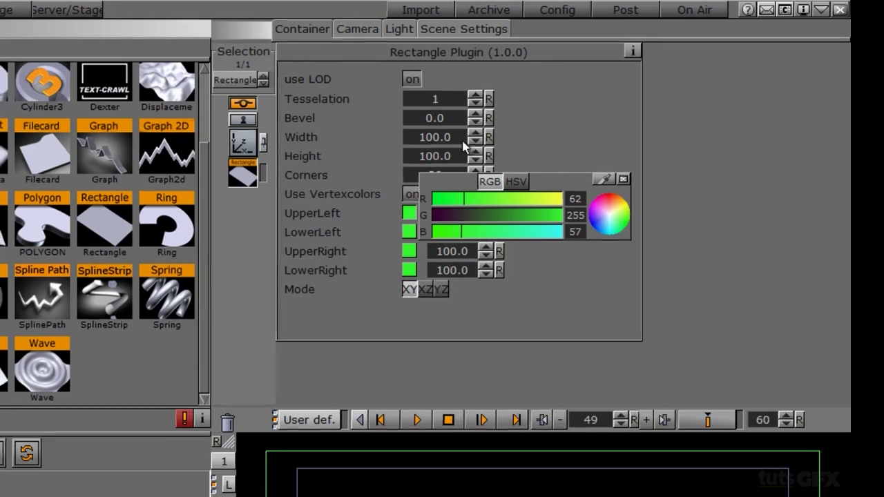
Resize the rectangle to a wide bar with a width of 131.9 and move it to X 7.0, Y -88.0.
left_click_drag(462, 141, 788, 141)
left_click_drag(440, 154, 32, 181)
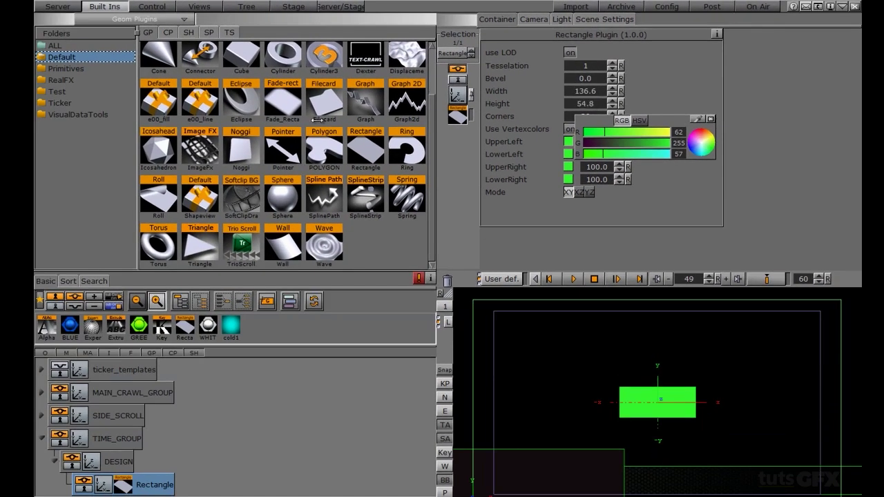
left_click_drag(317, 121, 310, 122)
left_click_drag(573, 92, 478, 114)
left_click(458, 94)
left_click_drag(514, 76, 518, 77)
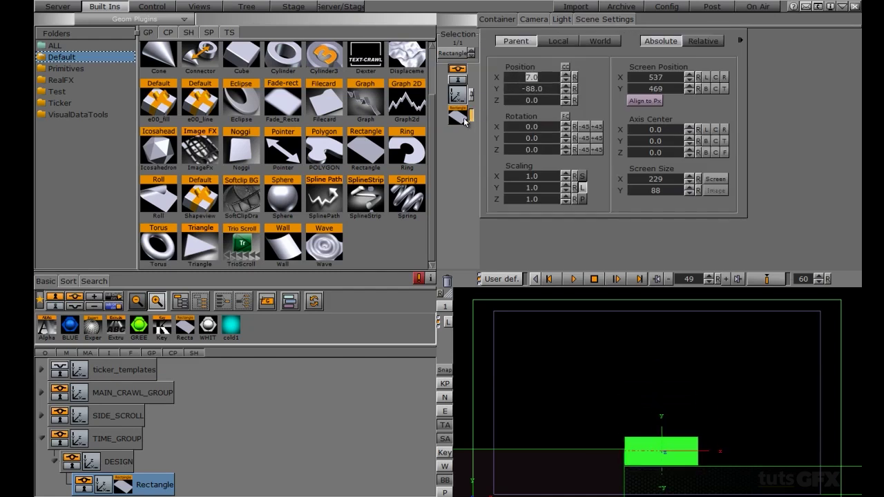
Reduce the rectangle's height to 34.1 and lower it to Y -97.0.
left_click(457, 117)
left_click_drag(585, 103, 490, 117)
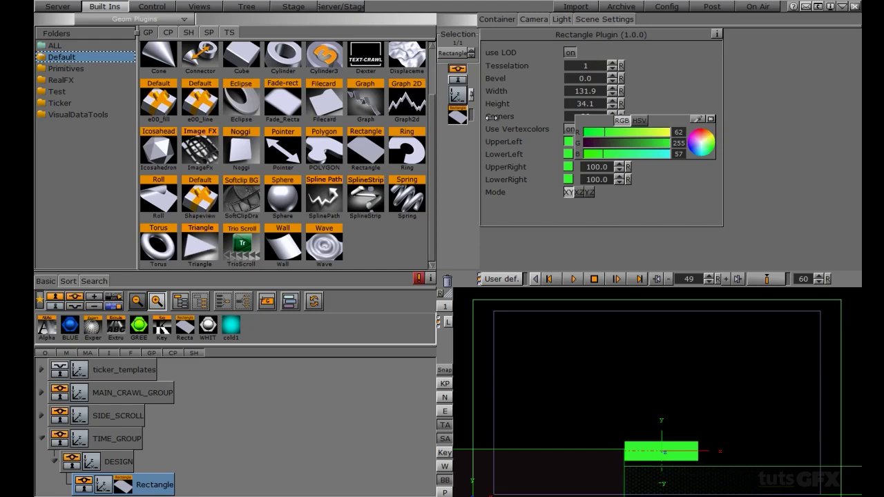
left_click(457, 94)
left_click_drag(531, 88, 532, 97)
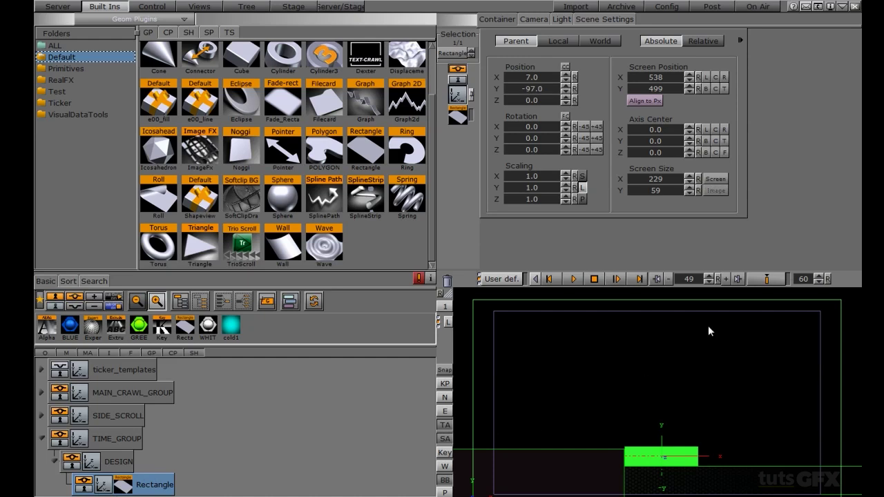
Animate the rectangle's position with keyframes at X 7.0 on frame 30 and X 462.0 on frame 0.
left_click_drag(694, 281, 686, 283)
triple_click(708, 276)
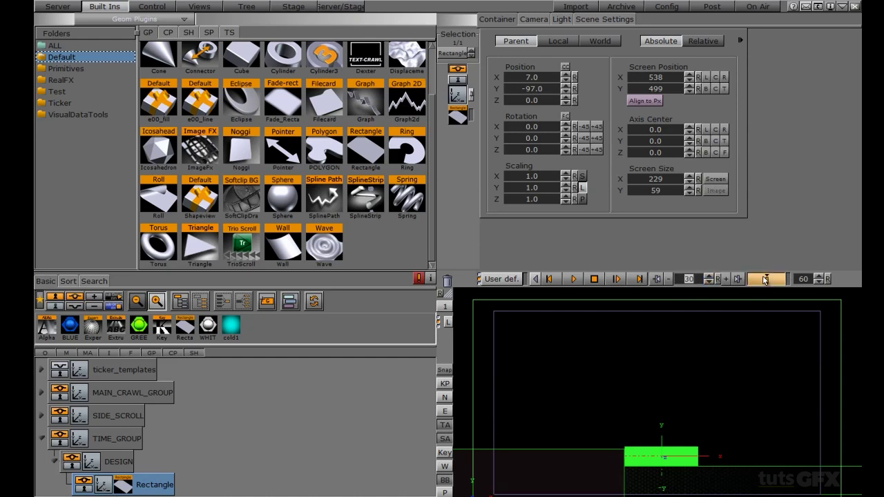
left_click(718, 279)
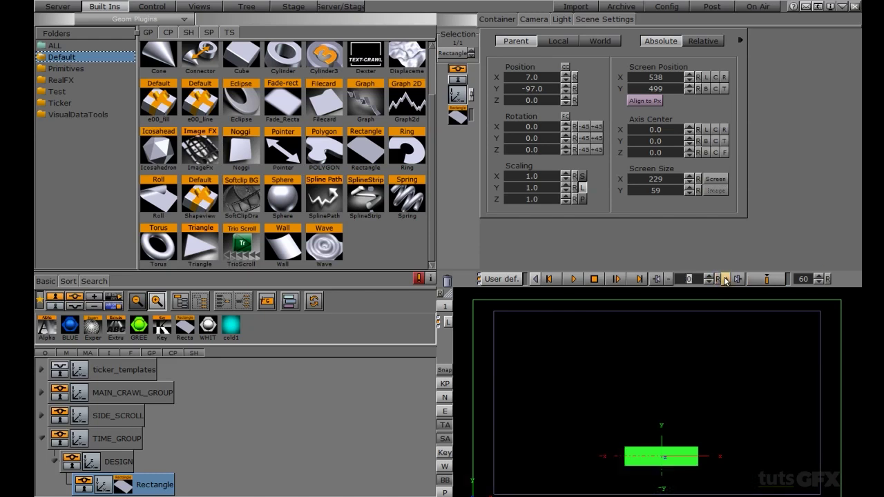
left_click_drag(515, 77, 698, 283)
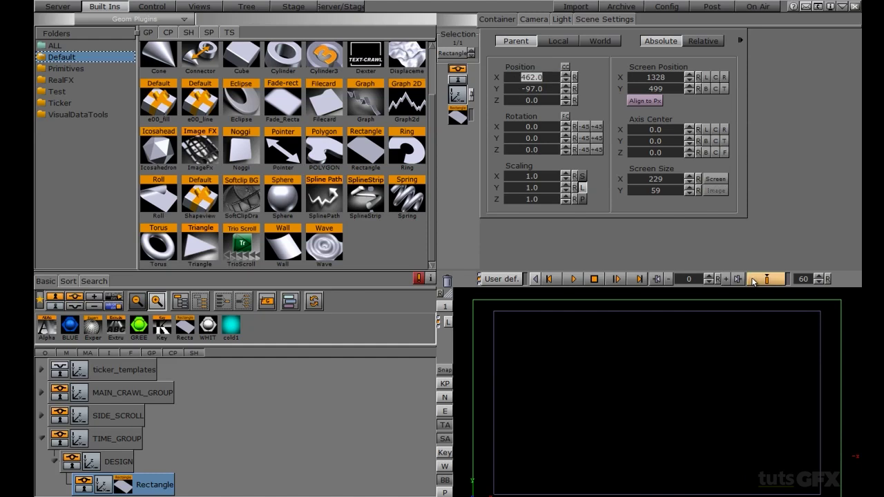
left_click(767, 280)
Add a new director below SIDE_ANIM in the stage and rename it TIME.
left_click(144, 487)
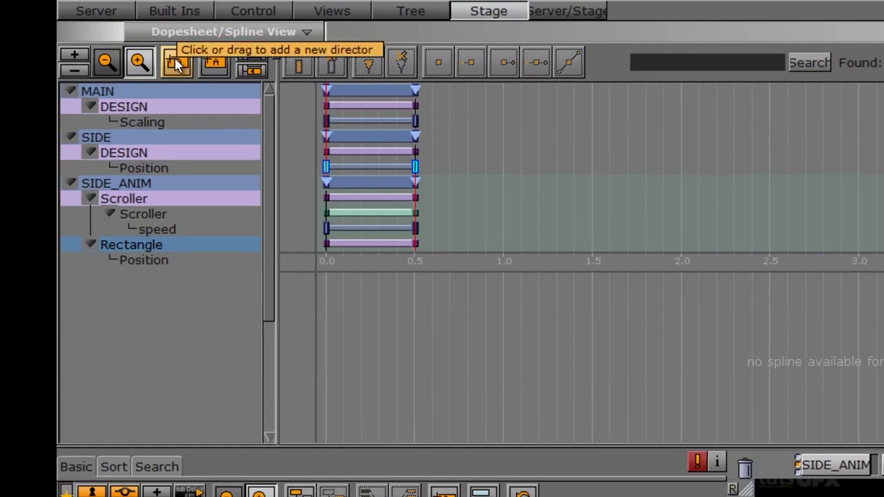
left_click_drag(174, 60, 114, 297)
right_click(116, 274)
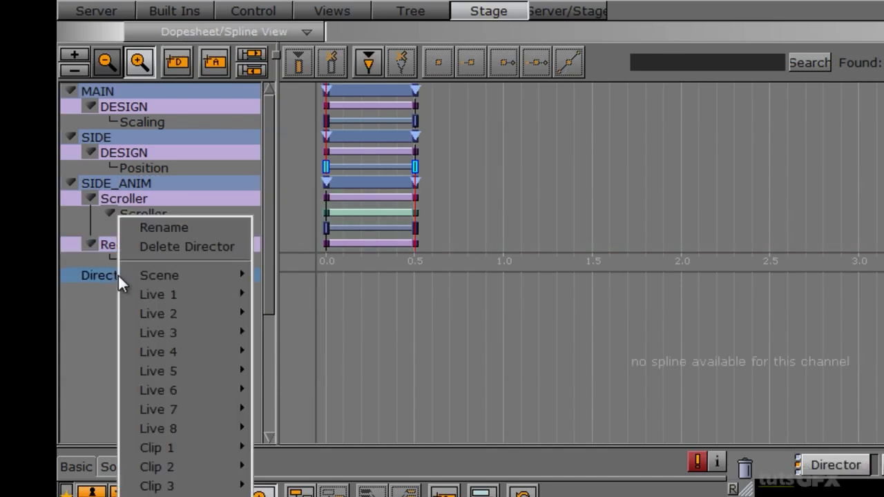
left_click(152, 232)
type("TIME")
key("Return")
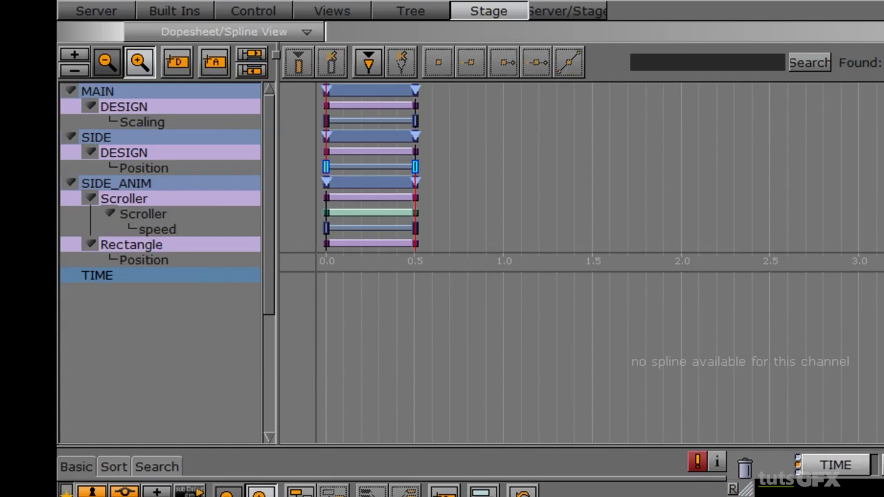
Move the Rectangle's position animation from the SIDE_ANIM director into the TIME director.
left_click(176, 243)
left_click_drag(158, 247, 160, 278)
left_click(125, 250)
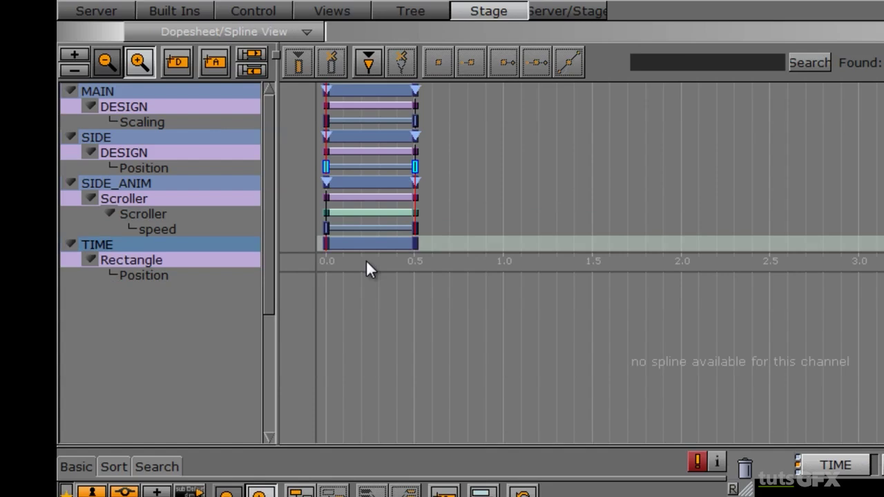
Add stop points to the TIME director at 0.0 and 0.5 seconds, naming the one at 0.5 seconds A.
left_click_drag(266, 274, 265, 306)
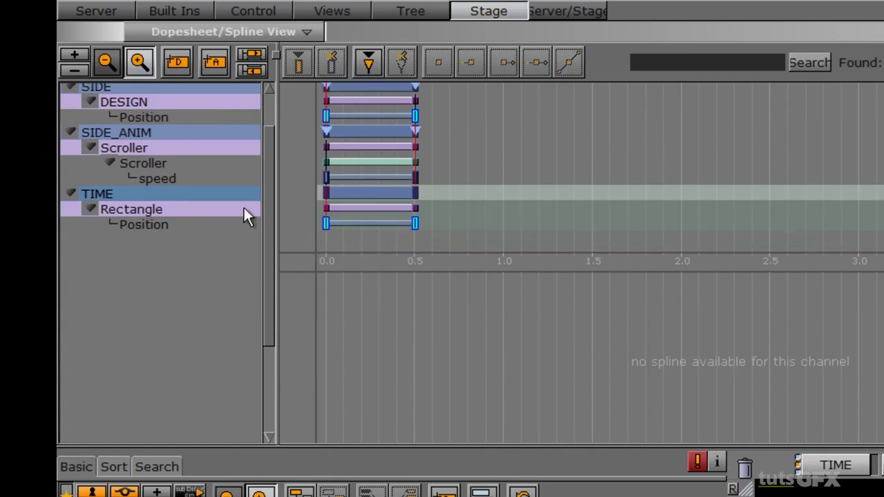
left_click(368, 62)
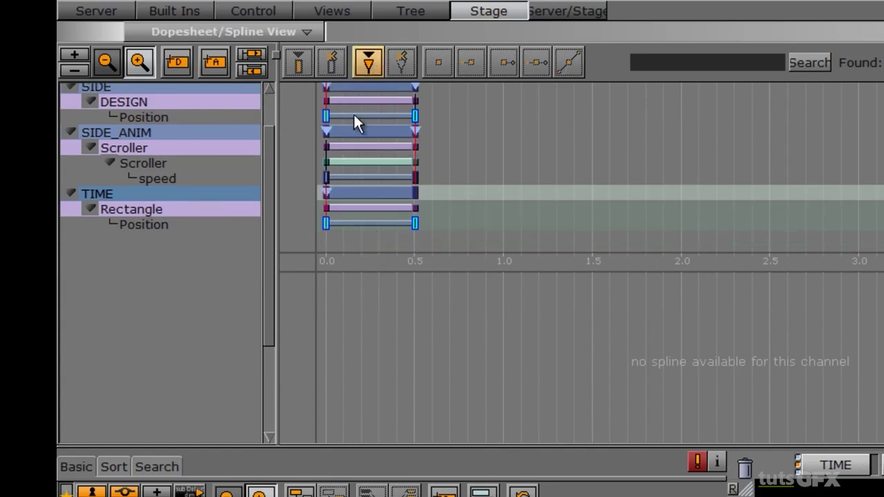
left_click(325, 193)
left_click(807, 117)
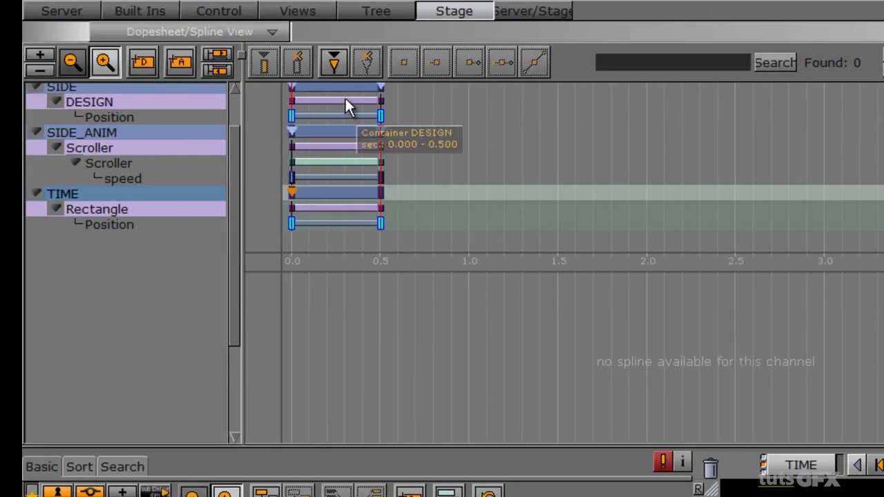
left_click(380, 192)
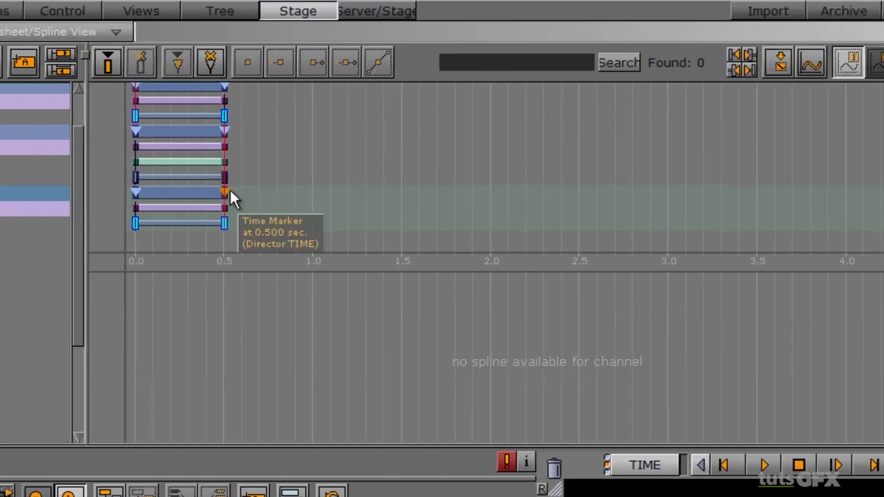
left_click(691, 117)
type("A")
Add a group inside TIME_GROUP above the collapsed DESIGN group and name it TIME.
left_click(62, 448)
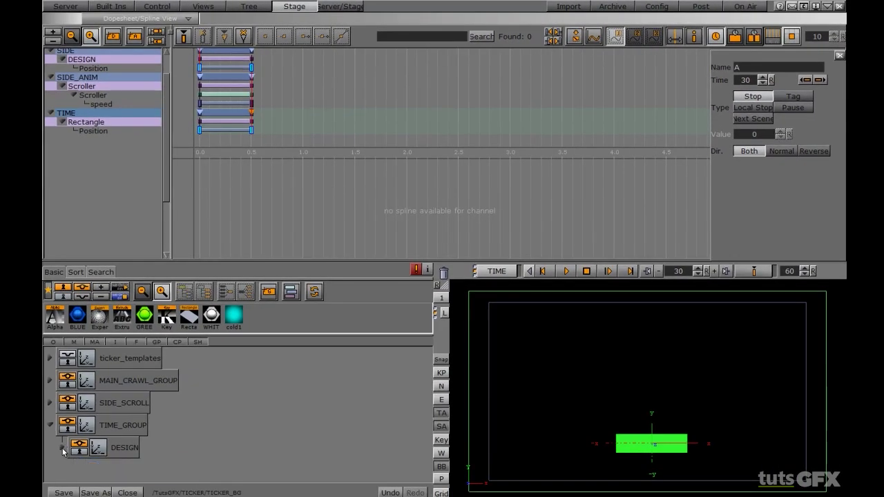
left_click(119, 112)
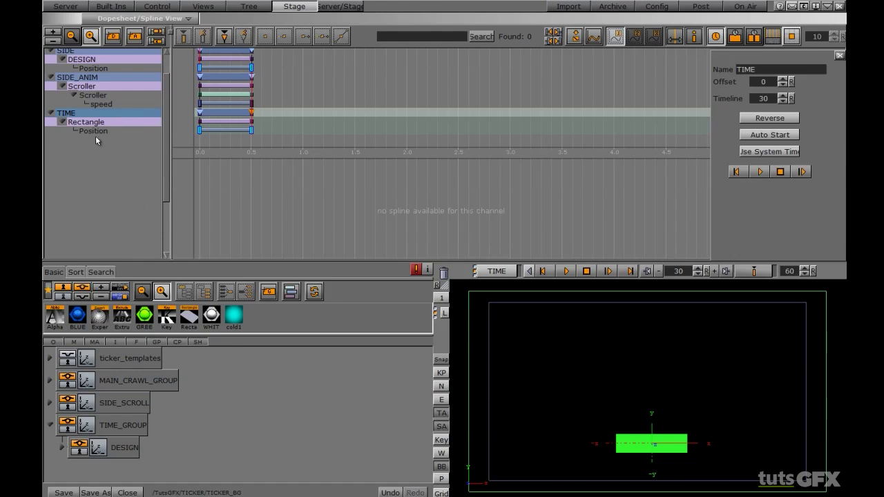
left_click_drag(268, 291, 166, 430)
left_click(119, 451)
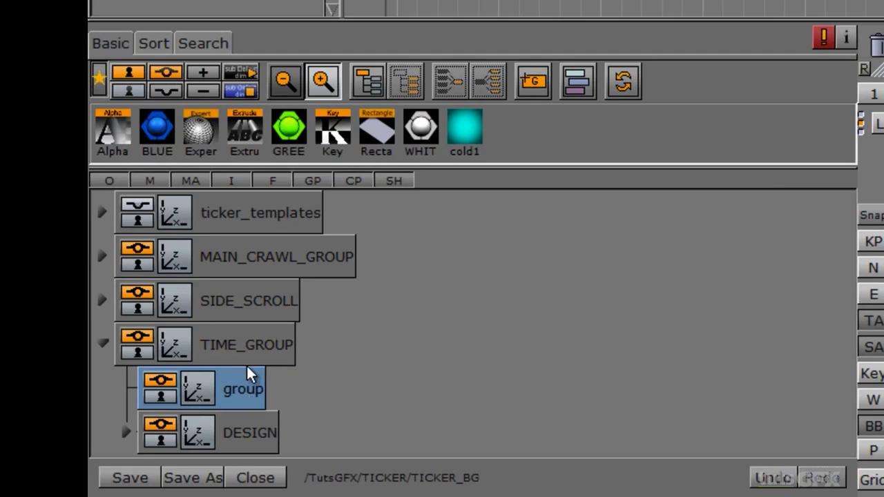
double_click(247, 381)
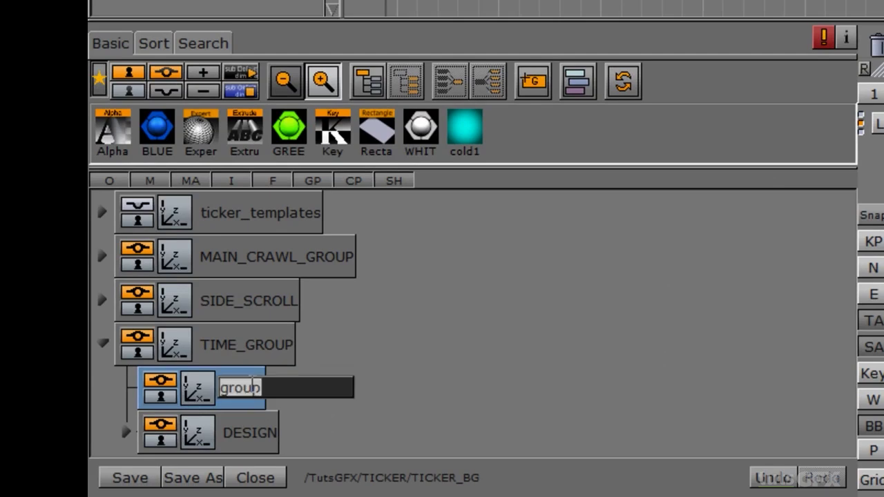
type("TIME")
key("Return")
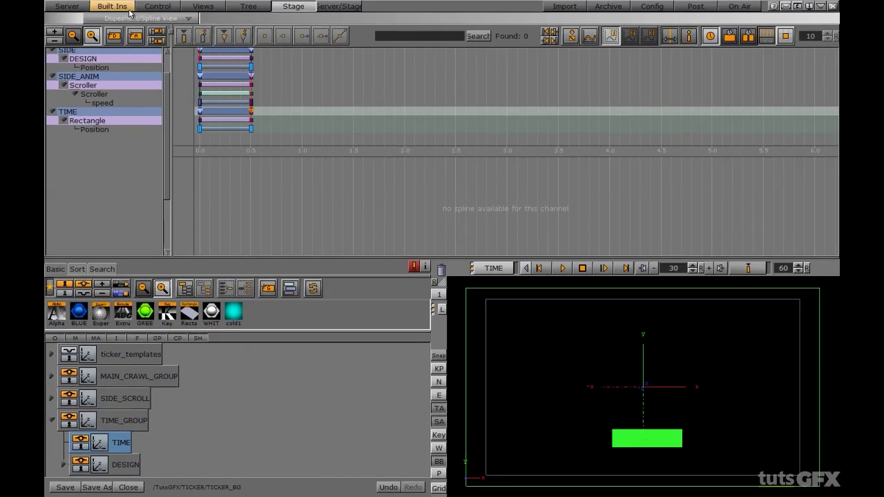
Apply the Toggle container plugin to the TIME group.
left_click(122, 6)
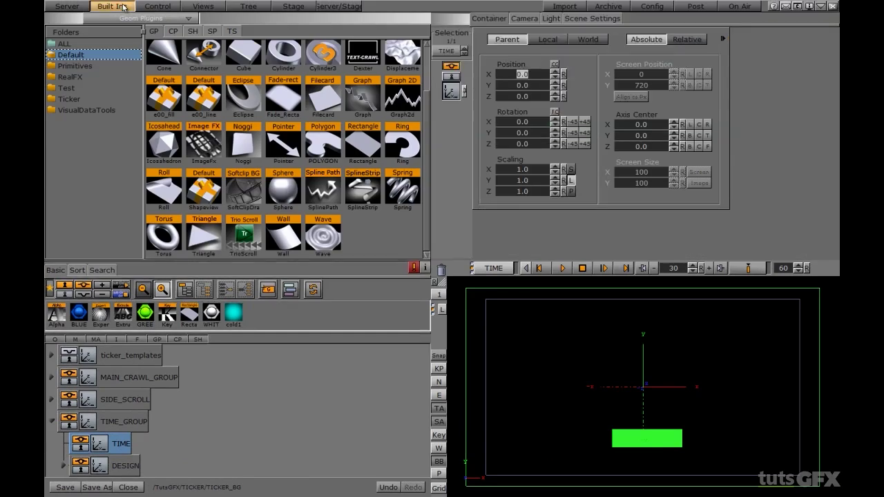
left_click(172, 31)
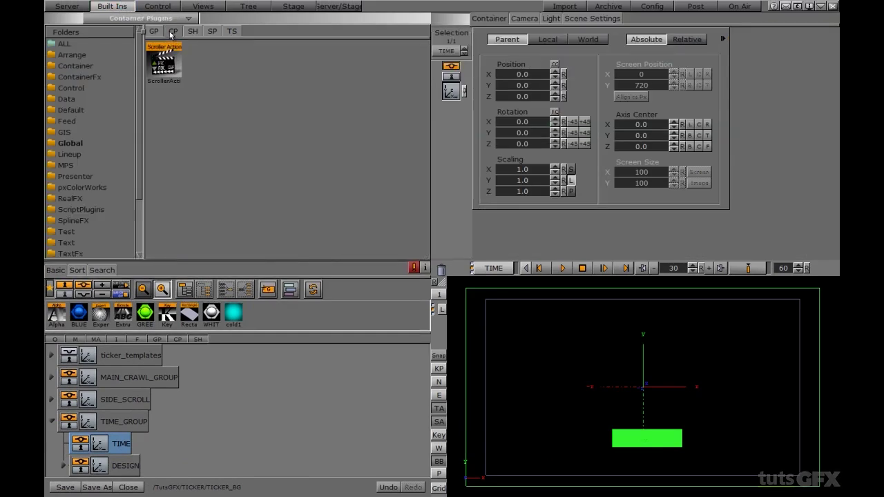
left_click(80, 67)
left_click_drag(193, 114, 121, 447)
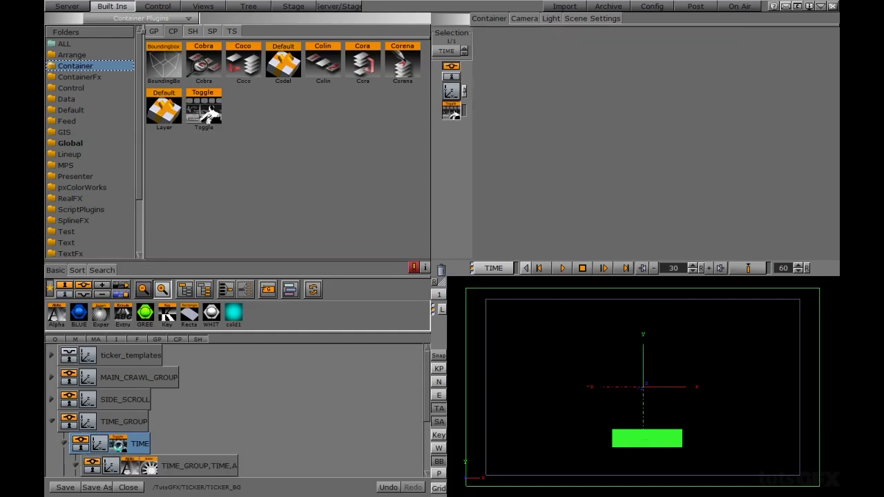
Create the Toggle plugin's default keyframes on the TIME group and check the stage for the TIME_GROUP,TIME directors.
left_click(578, 89)
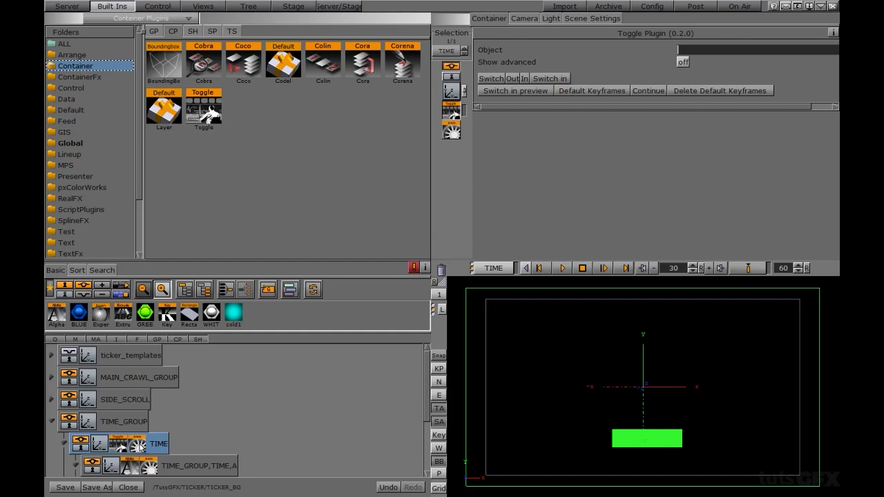
left_click(288, 8)
scroll(167, 152, "down", 5)
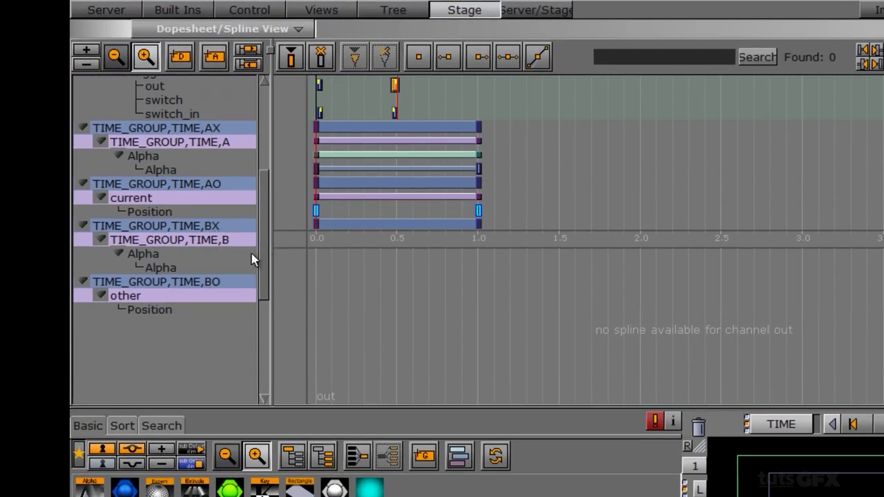
scroll(264, 263, "down", 3)
left_click_drag(264, 269, 282, 117)
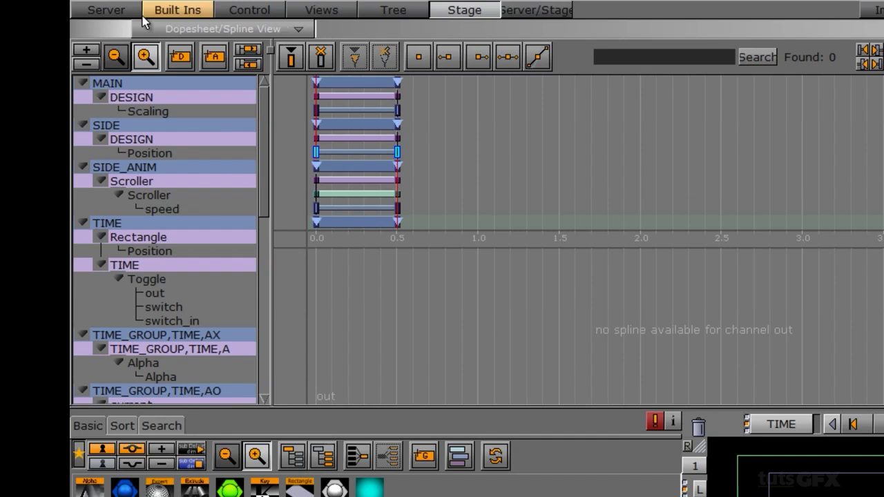
Select all directors for playback and move the scene's timeline to frame 51.
left_click(119, 9)
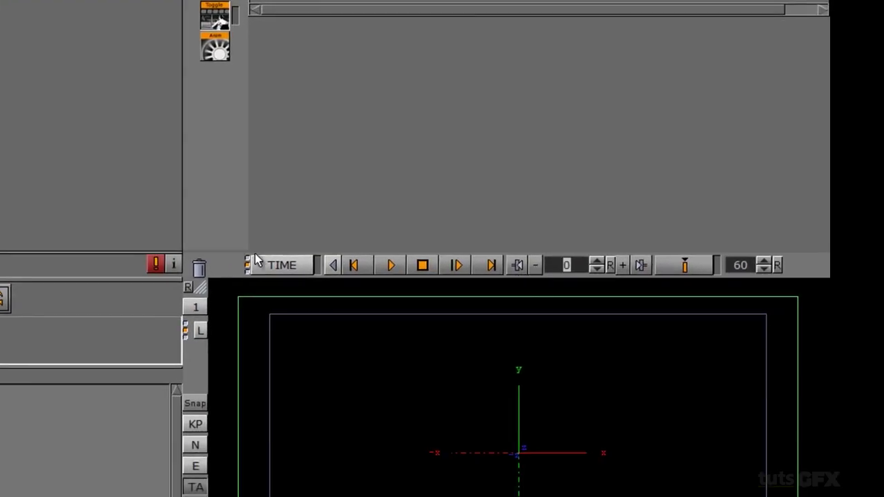
left_click(746, 424)
left_click(386, 197)
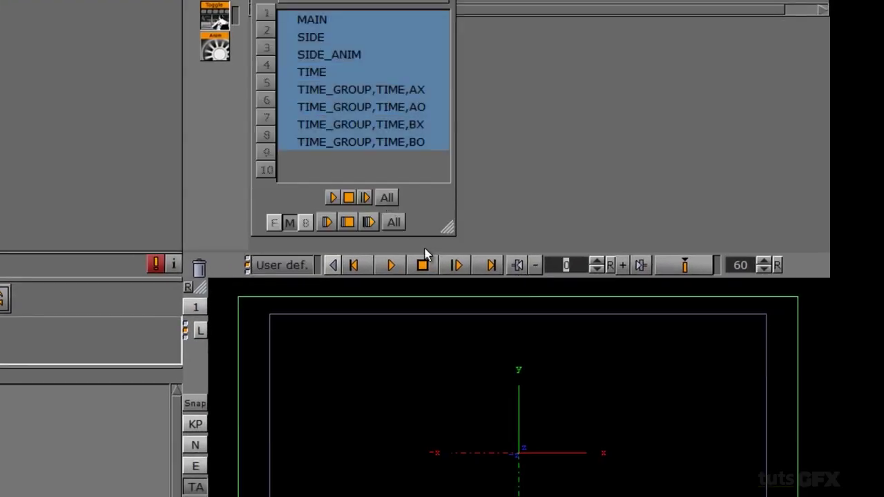
left_click_drag(551, 262, 589, 262)
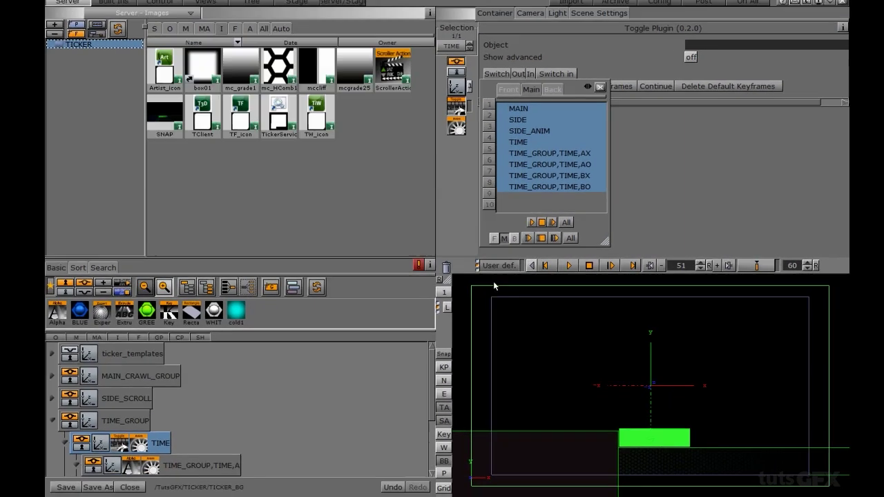
Store a 1280 by 720 RGB snapshot named SNAP1, and save the TICKER_BG scene with TIME_GROUP collapsed.
left_click(444, 355)
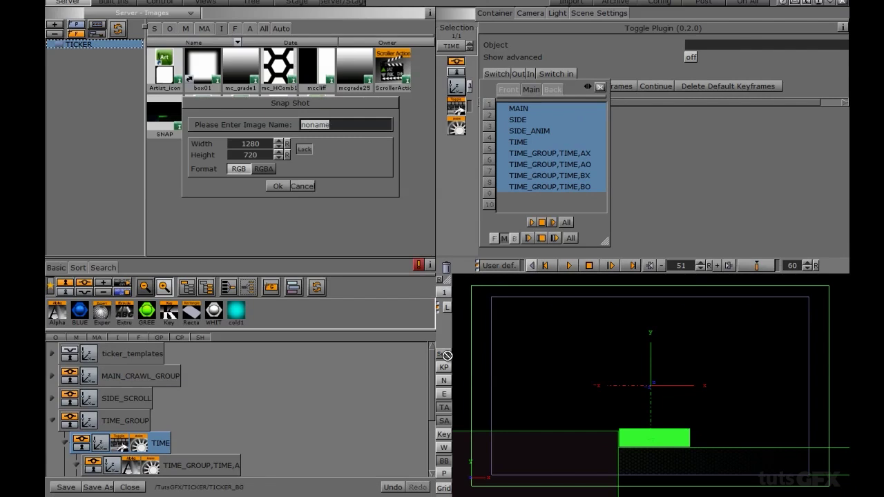
type("SNAP1")
left_click(277, 186)
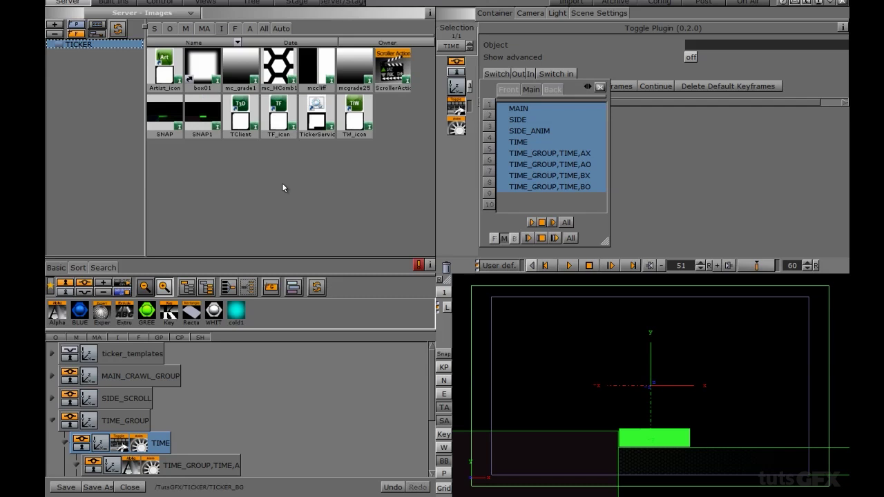
left_click(52, 420)
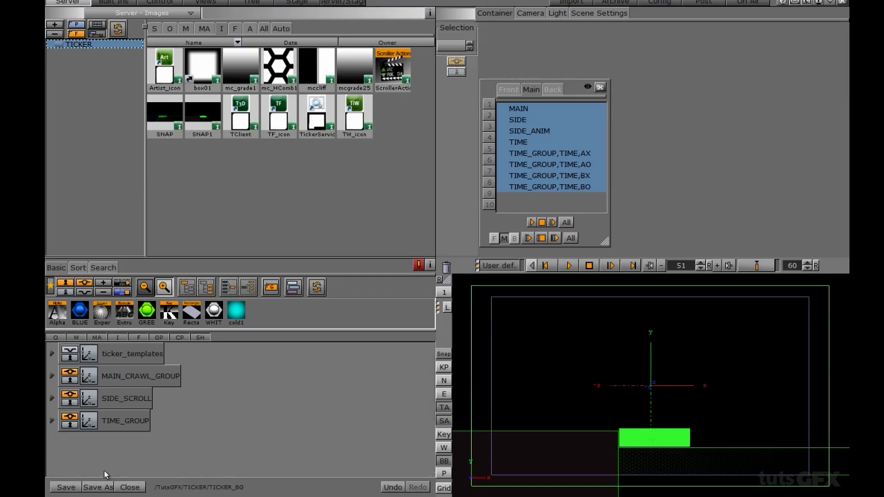
left_click(64, 487)
Create a new scene named TIME in the TICKER folder and open it.
left_click(156, 29)
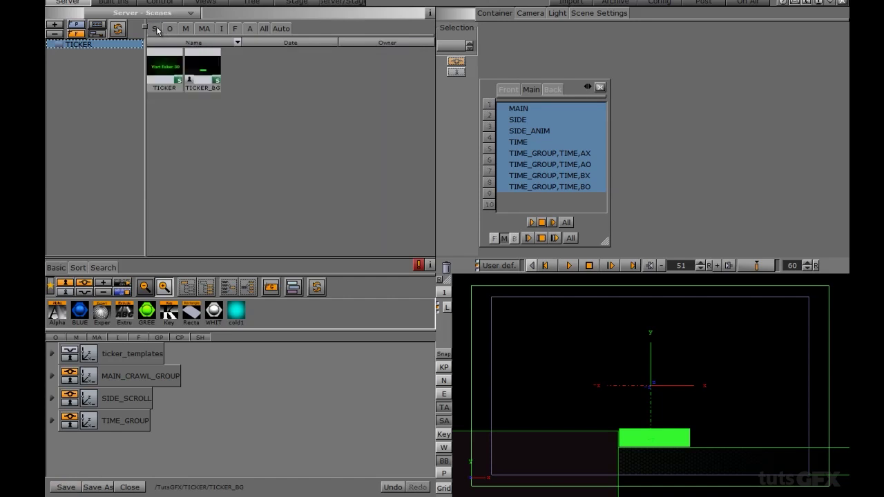
right_click(260, 86)
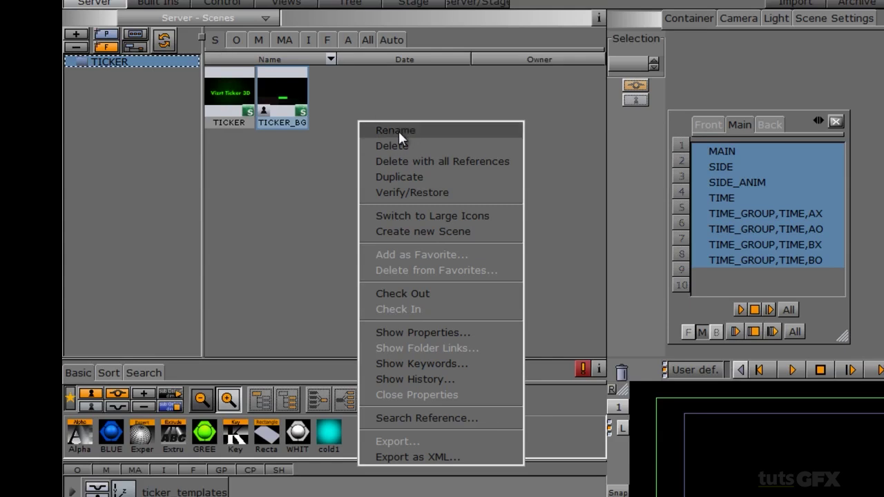
left_click(404, 231)
type("T")
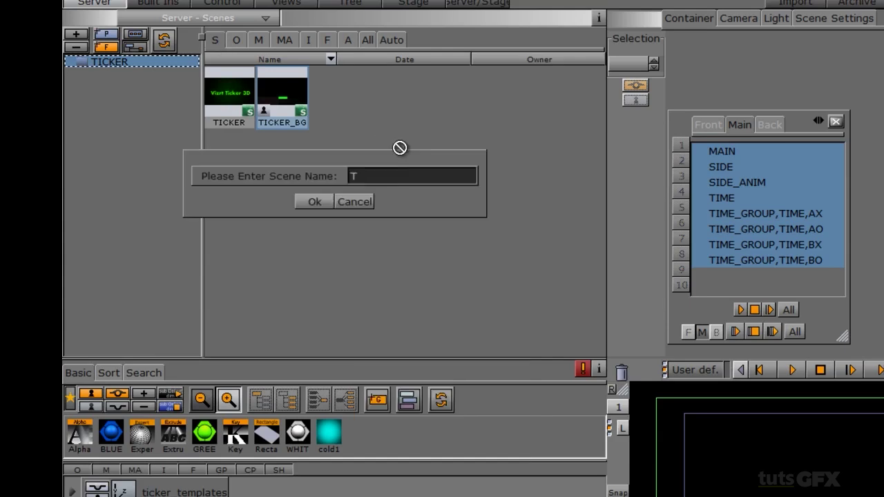
type("IME")
key("Return")
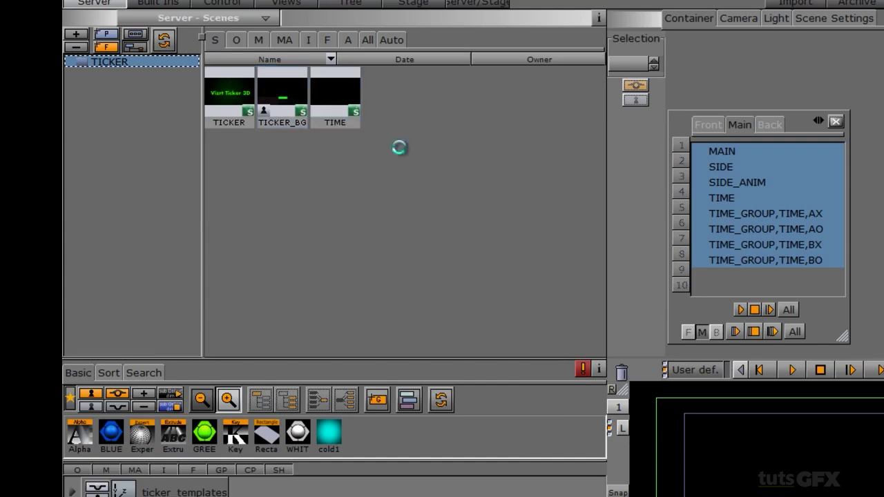
left_click(339, 99)
double_click(338, 104)
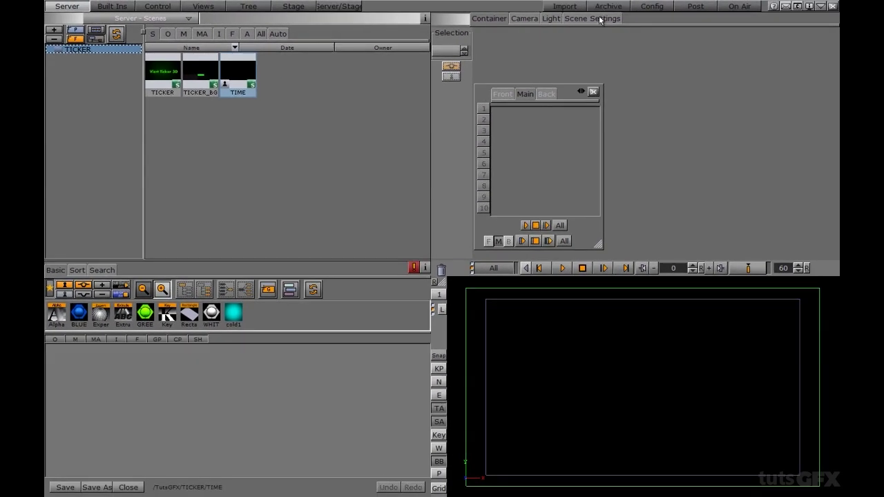
Close the floating director window and assign the SNAP1 image as the TIME scene's background image.
left_click(592, 19)
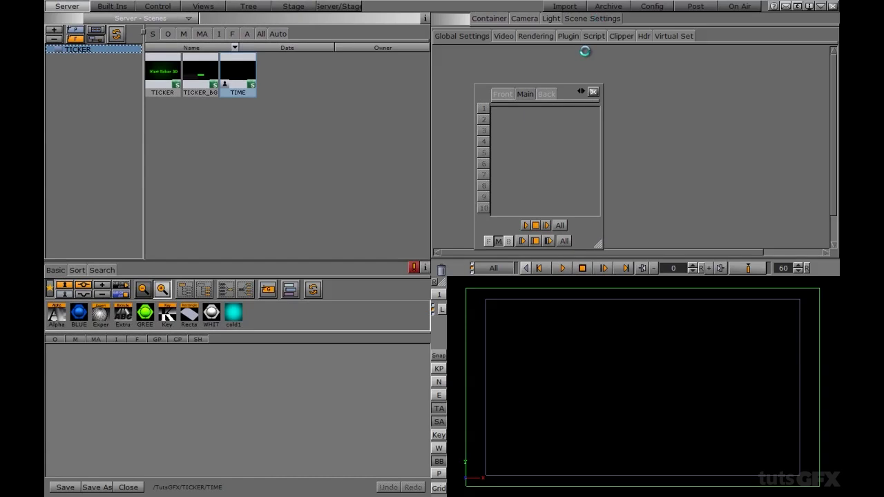
left_click(592, 92)
left_click(218, 33)
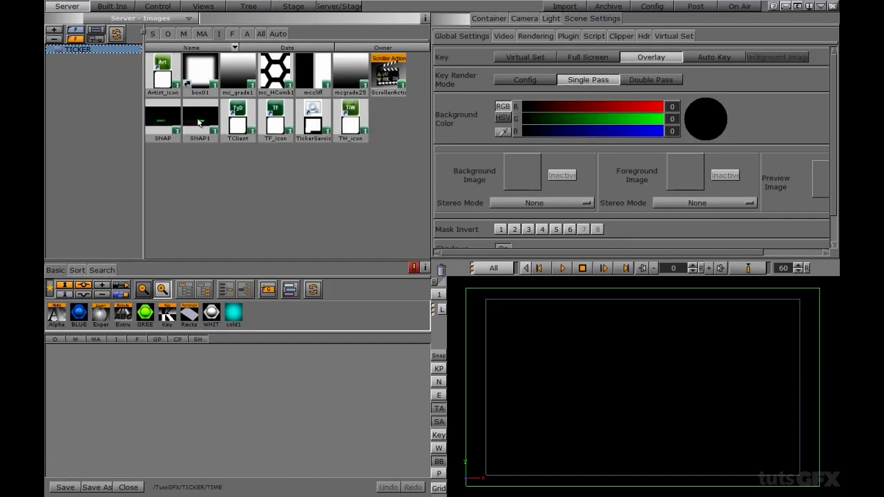
left_click_drag(194, 122, 522, 173)
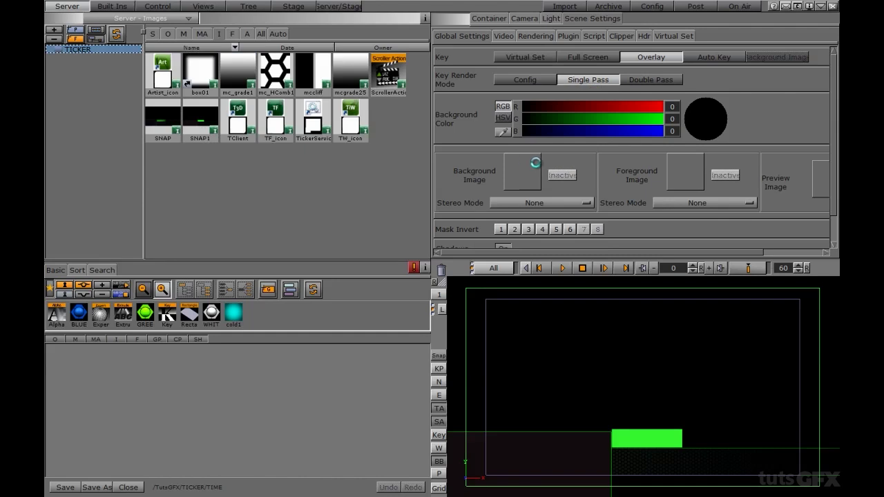
Add a group to the empty scene tree and place a -Futura-Bold text container inside it.
left_click_drag(268, 288, 155, 412)
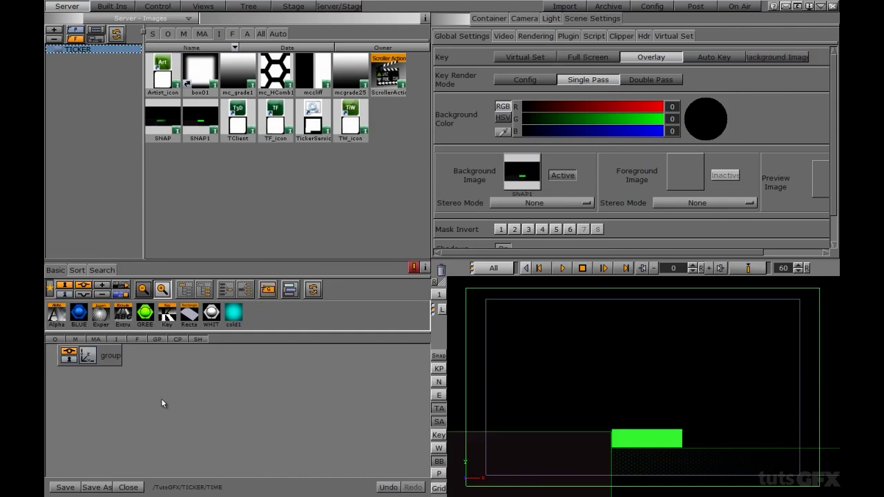
left_click(109, 357)
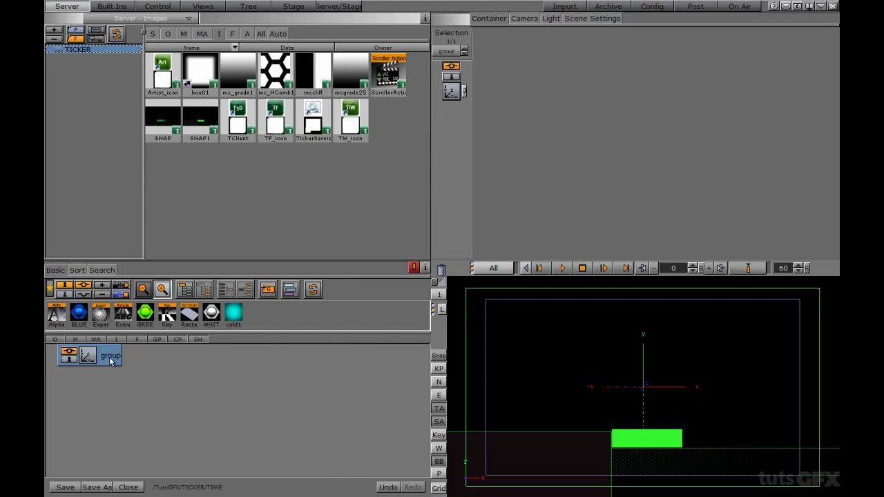
left_click(230, 34)
left_click_drag(163, 73, 134, 355)
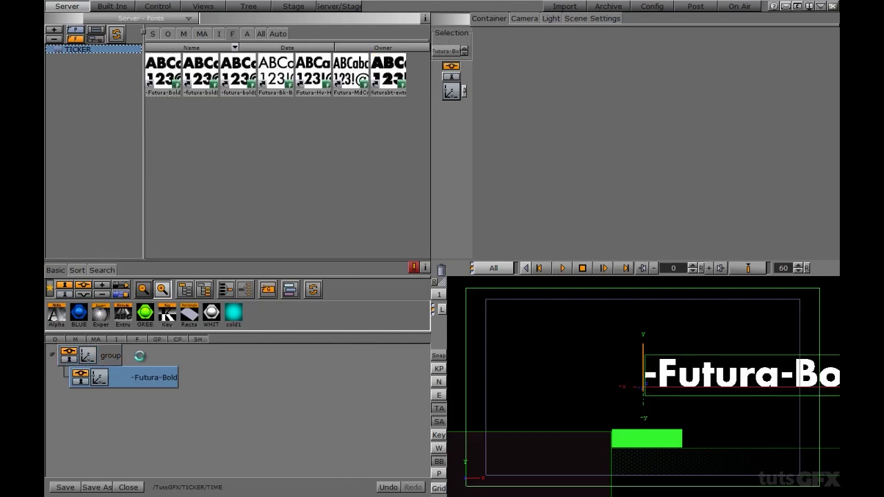
Set the text container's Y position to -111.0 and its locked scaling to 0.42.
left_click(100, 377)
left_click_drag(518, 84, 460, 115)
left_click_drag(529, 172, 498, 177)
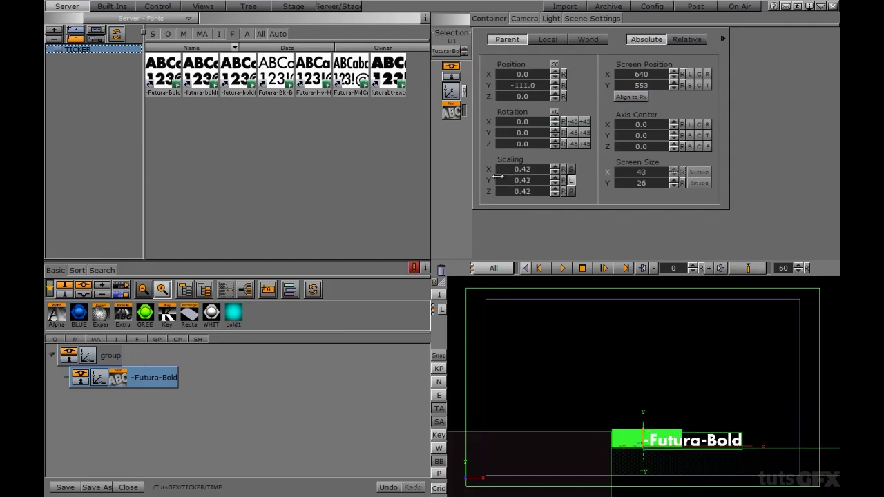
Apply the System Time plugin from the Tools folder to the -Futura-Bold text.
left_click(112, 6)
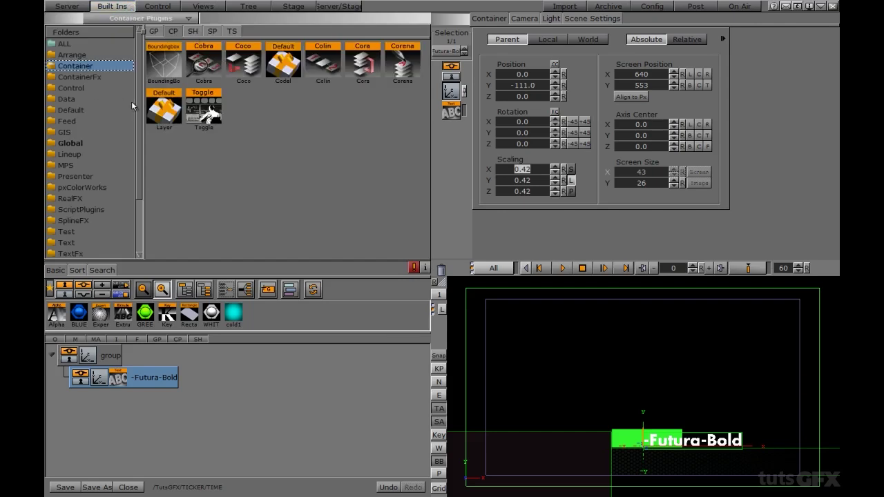
scroll(131, 131, "down", 3)
left_click(68, 230)
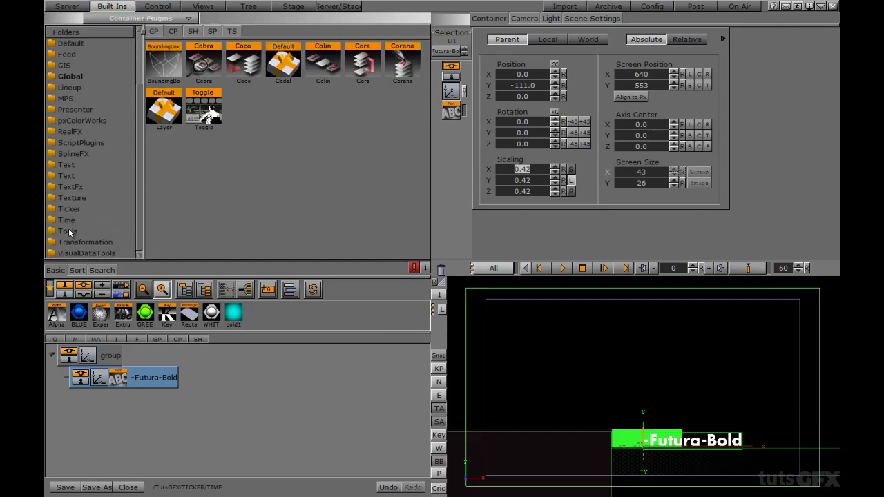
left_click_drag(329, 199, 137, 380)
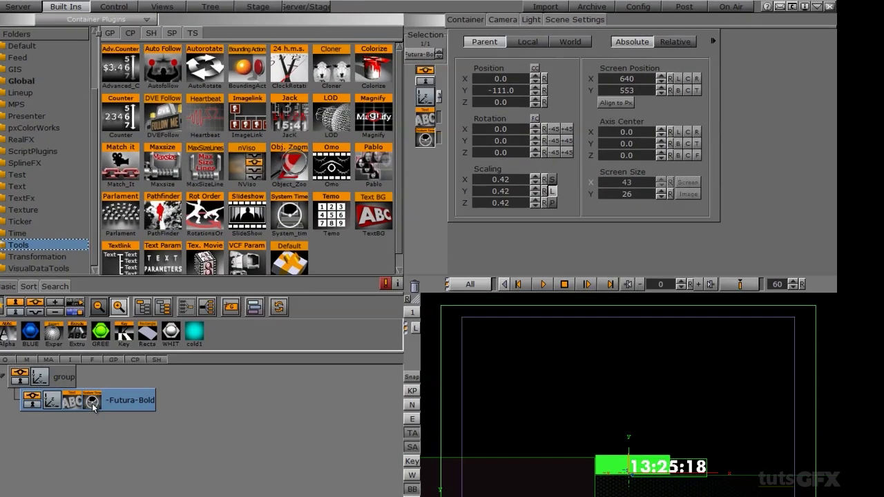
Set the System Time plugin's format to i:m.
left_click(92, 403)
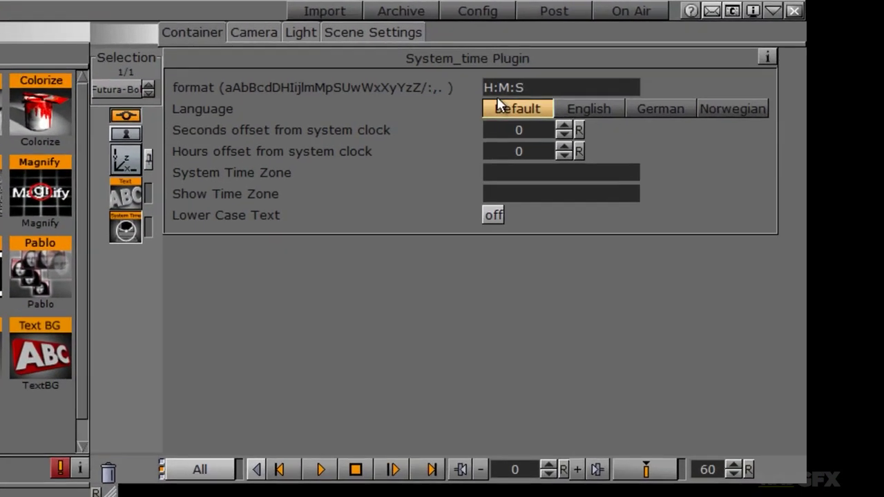
double_click(542, 85)
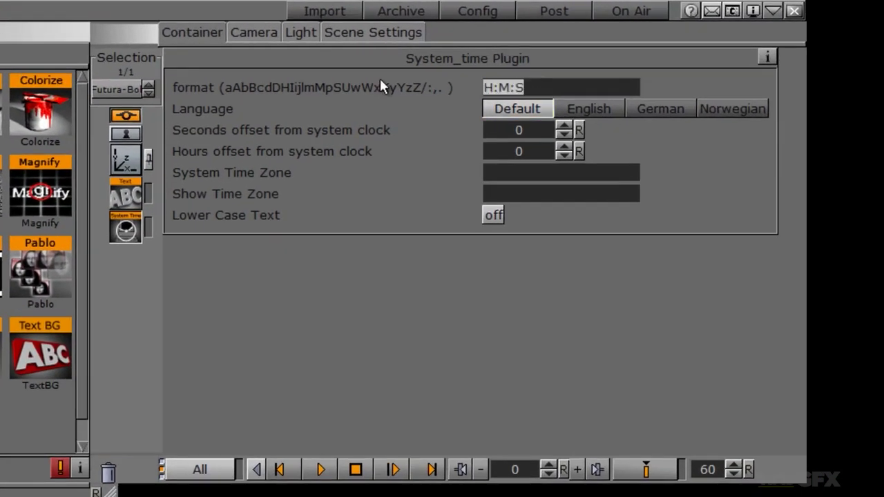
key("BackSpace")
type("i:")
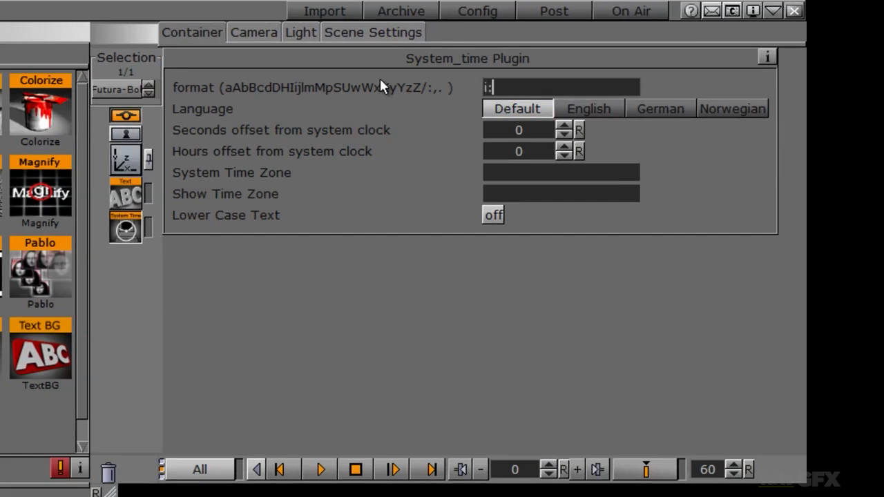
type("m")
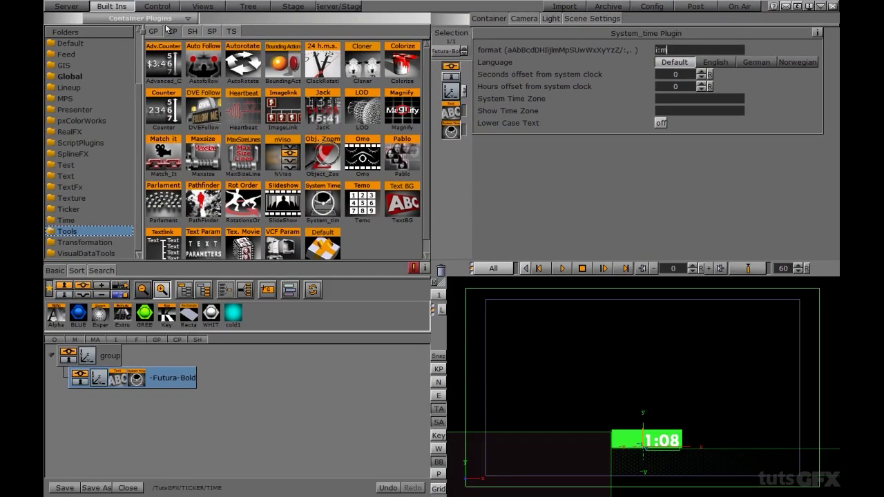
Apply the BLACK material to the time text.
left_click(67, 6)
left_click(183, 33)
left_click_drag(165, 72, 153, 373)
Fit the time text on the green rectangle with X position -36.0, Z position 2.0 and scaling 0.5.
left_click(116, 382)
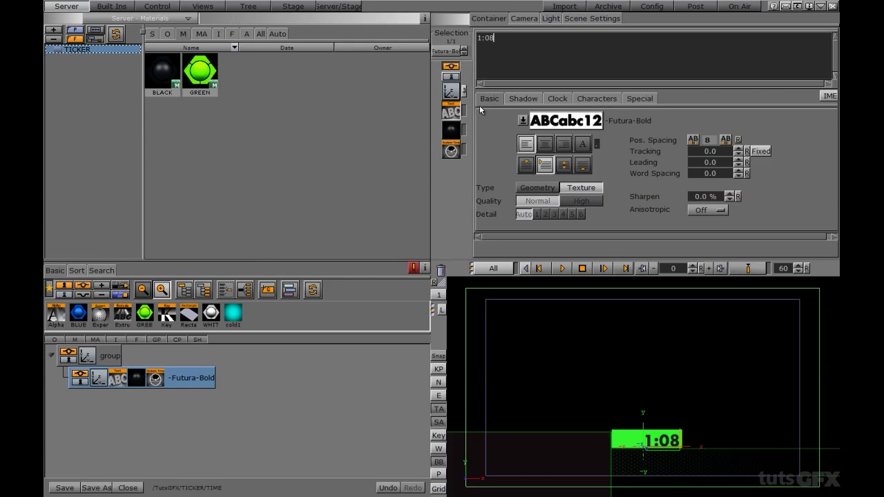
left_click(449, 92)
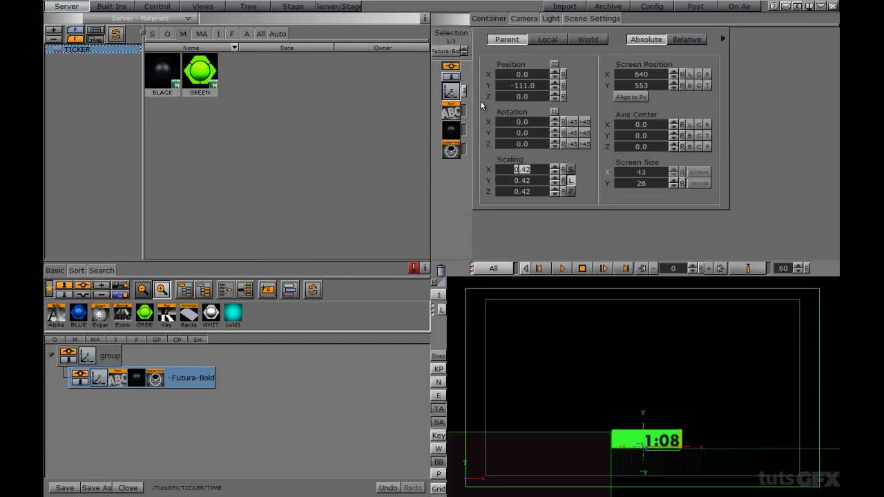
left_click(554, 95)
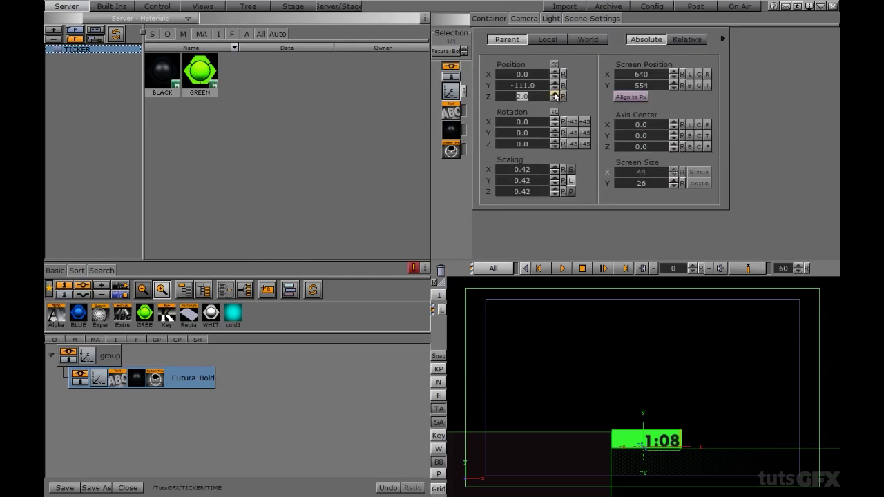
left_click_drag(523, 74, 499, 82)
left_click_drag(512, 169, 518, 168)
left_click_drag(515, 75, 509, 75)
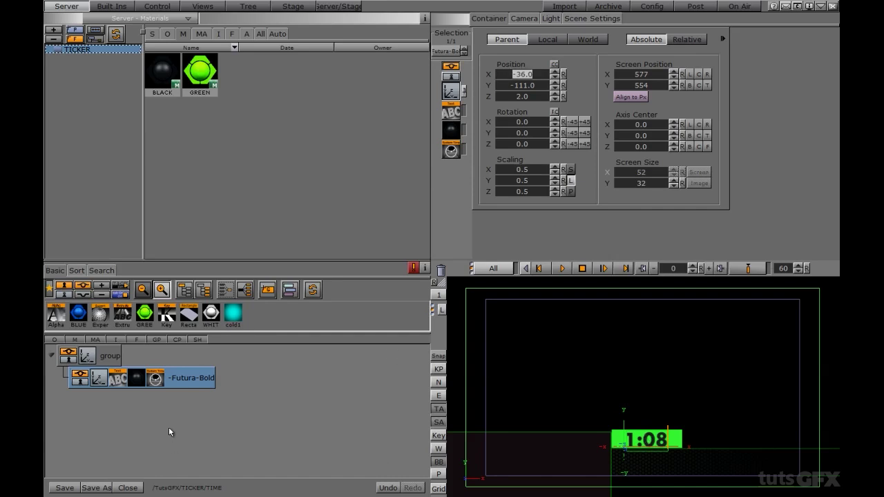
Apply the ControlObject plugin from the Control folder to the top-level group.
left_click(112, 6)
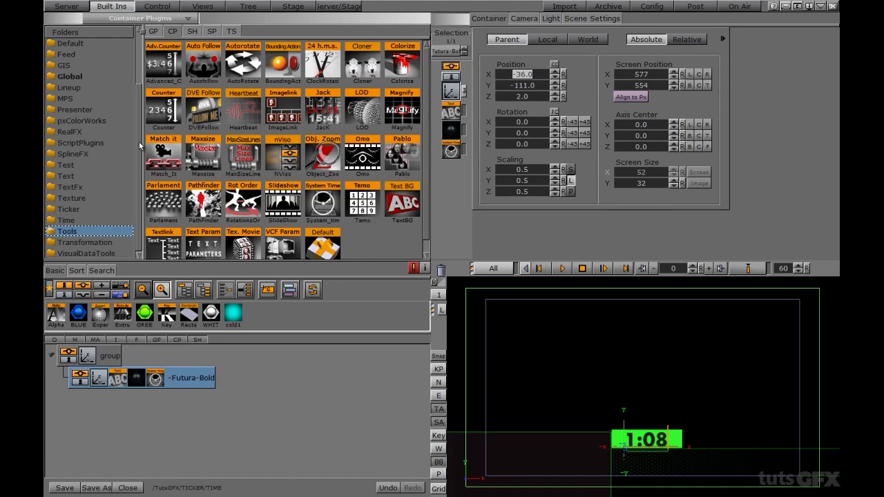
scroll(139, 141, "up", 2)
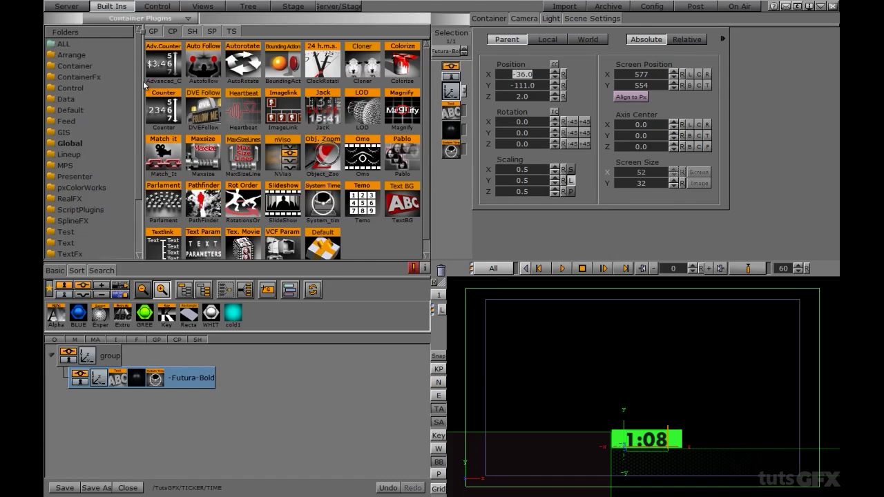
left_click(78, 88)
left_click_drag(283, 203, 109, 358)
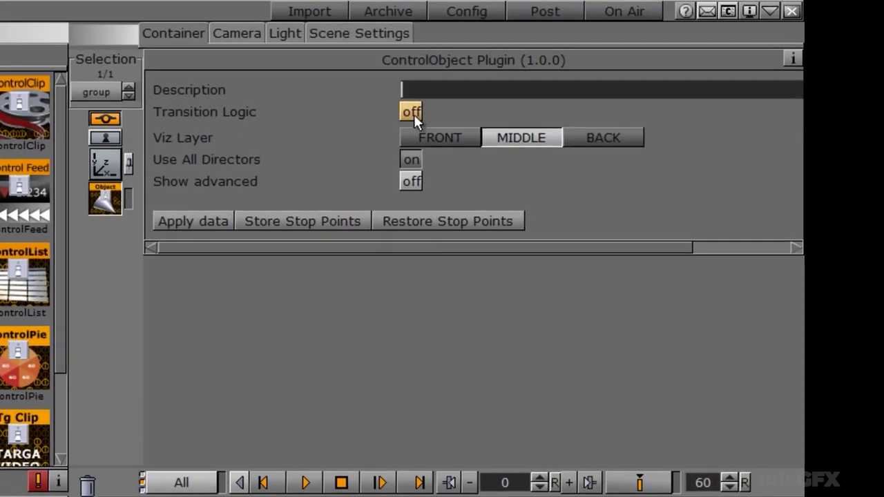
Turn on Transition Logic in the ControlObject plugin and set the background scene to TICKER_BG.
left_click(415, 112)
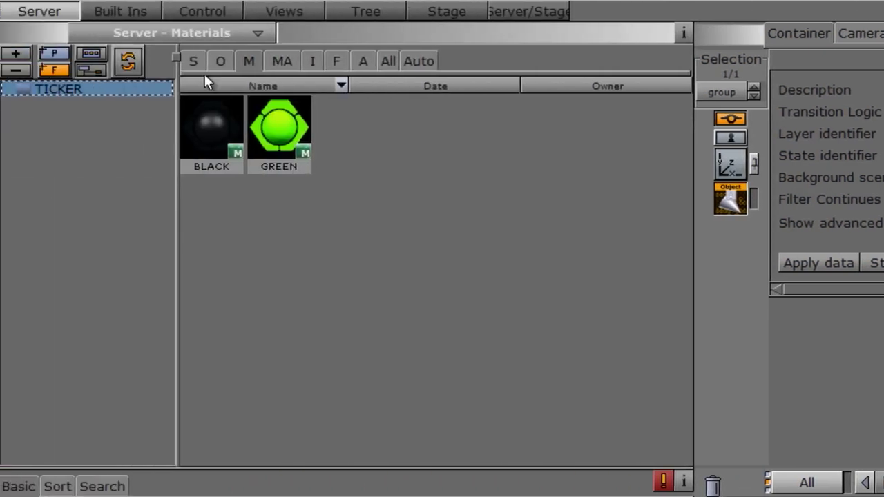
left_click(197, 66)
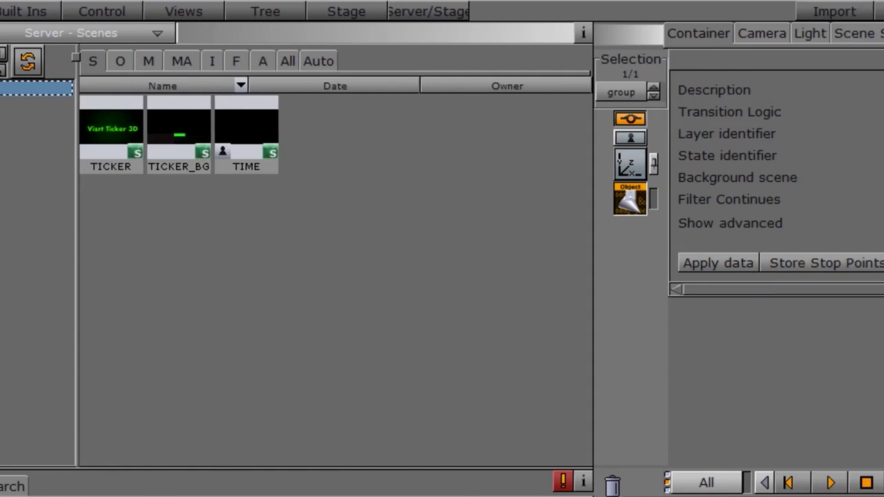
left_click(551, 180)
type("tifk")
key("BackSpace")
key("BackSpace")
key("BackSpace")
key("BackSpace")
type("TICKER_BG")
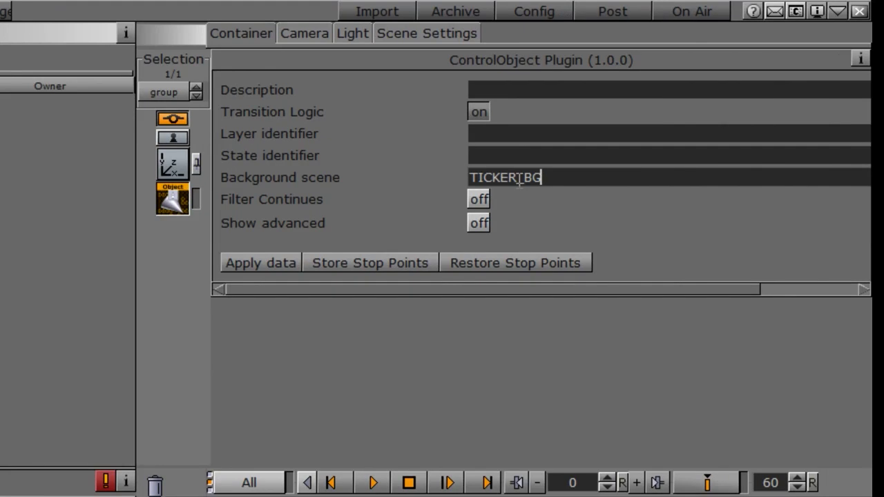
key("Return")
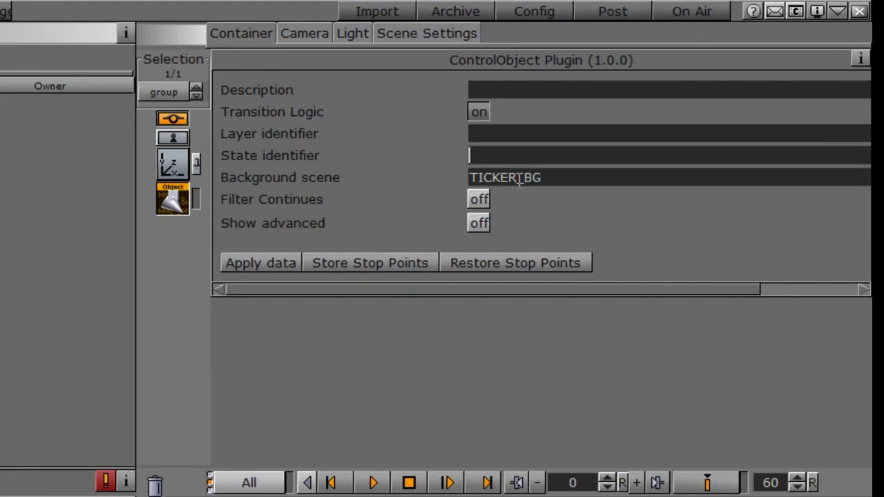
Set the layer identifier to TIME and the state identifier to A, and save the TIME scene.
left_click(524, 133)
type("TIME")
key("Tab")
type("A")
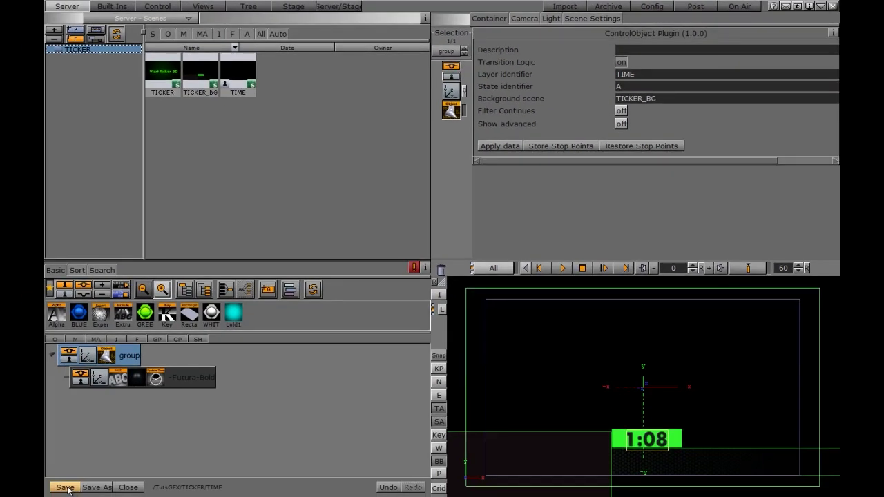
left_click(66, 488)
left_click(52, 355)
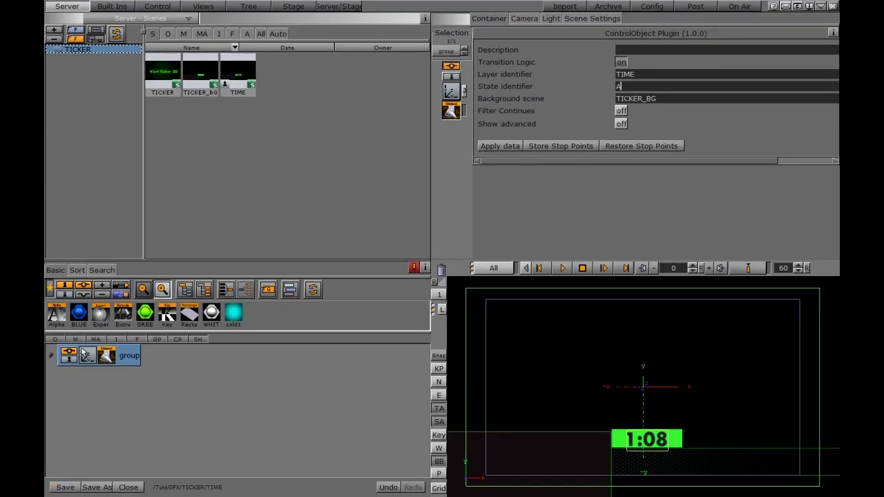
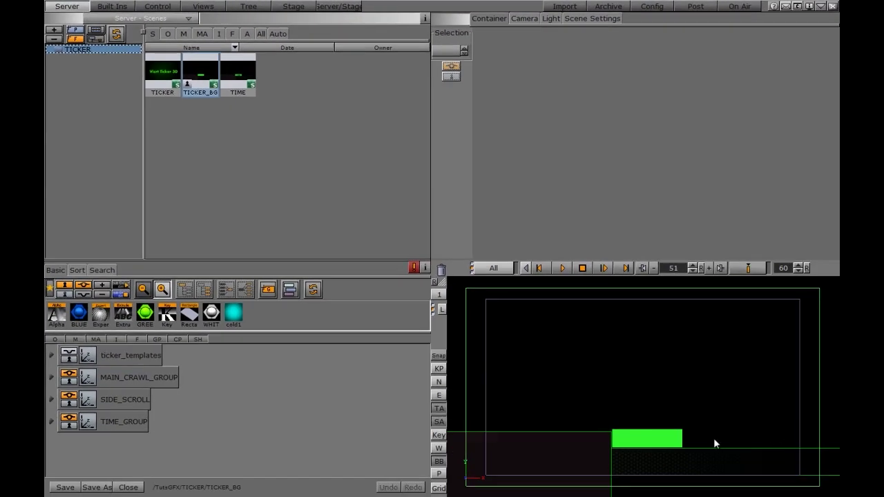
Add a new top-level group to the TICKER_BG scene and name it XTRA_GROUP.
left_click_drag(268, 289, 85, 466)
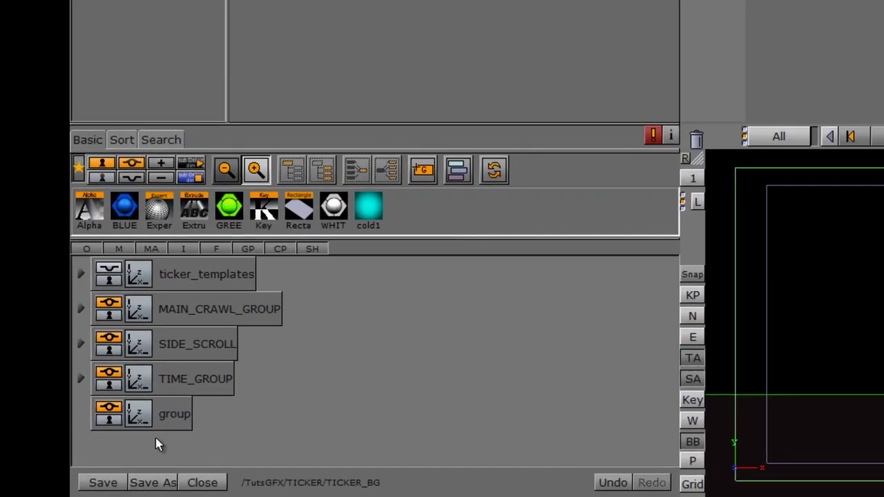
double_click(173, 416)
type("x")
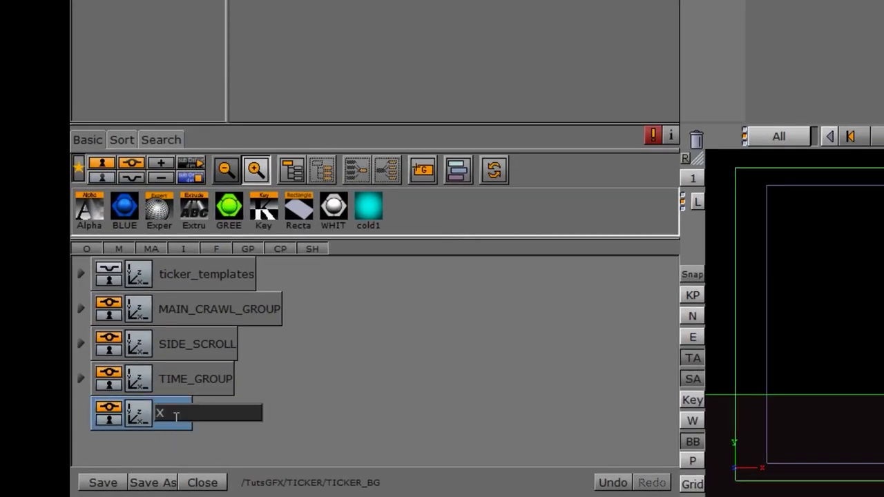
type("TRA_GROUP")
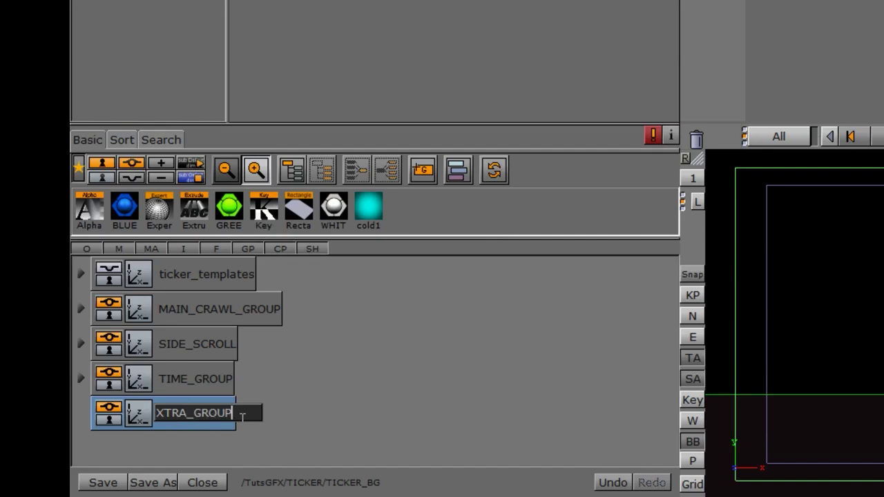
key("Return")
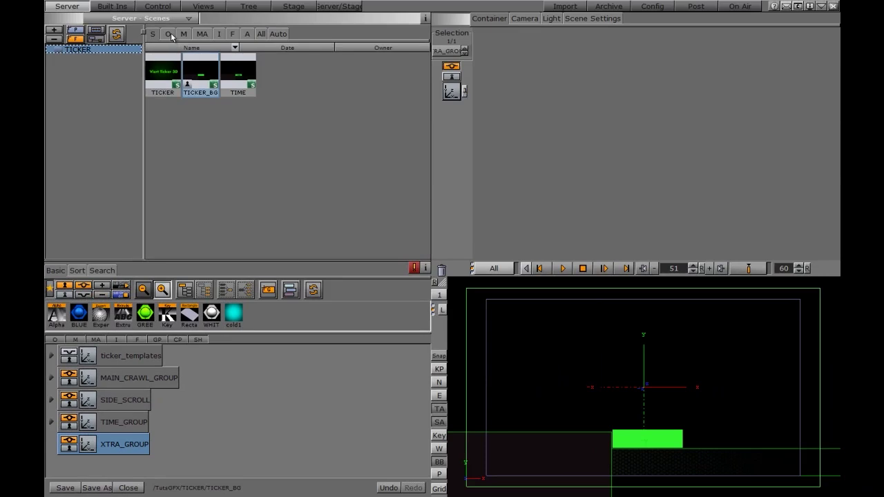
Add the tickerback object under XTRA_GROUP and move it to X position 450.0 and Y position -88.0.
left_click(167, 34)
left_click_drag(238, 73, 175, 434)
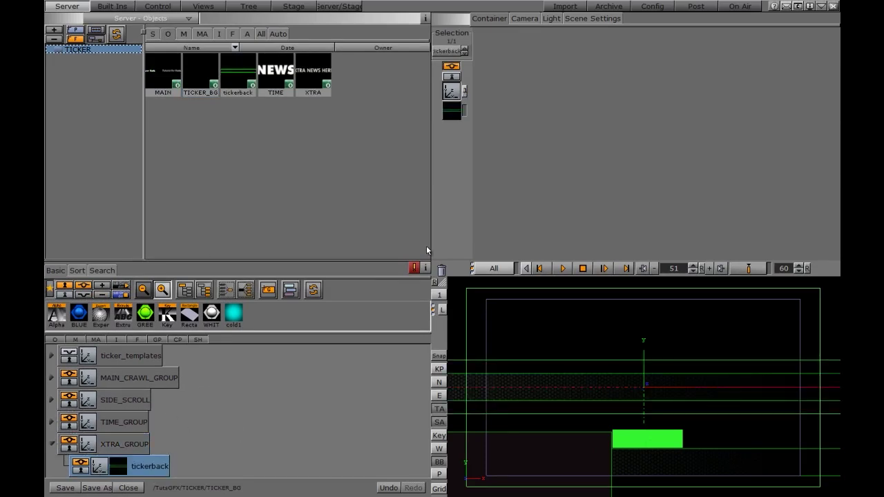
left_click(452, 91)
left_click_drag(508, 74, 767, 108)
left_click_drag(526, 86, 479, 104)
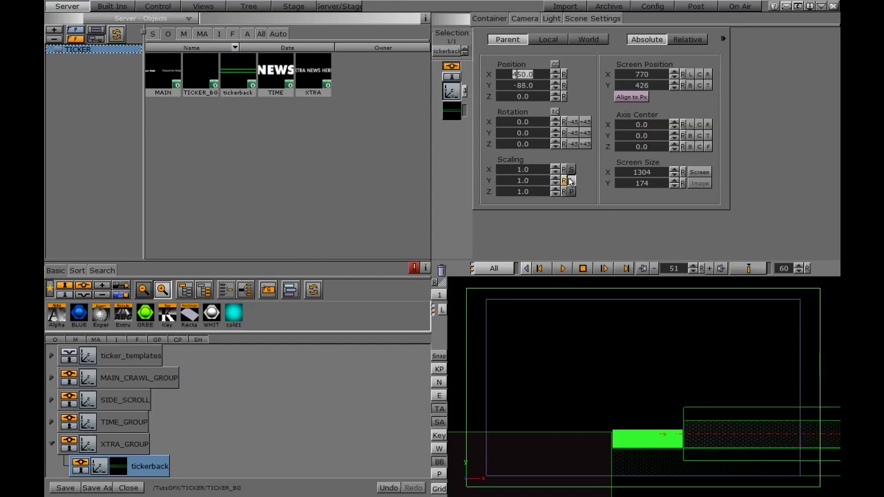
Scale tickerback to 0.74 in Y only, turn off the bounding box display and set its Y position to -96.0.
left_click(571, 169)
left_click_drag(523, 183, 508, 188)
left_click_drag(525, 87, 519, 95)
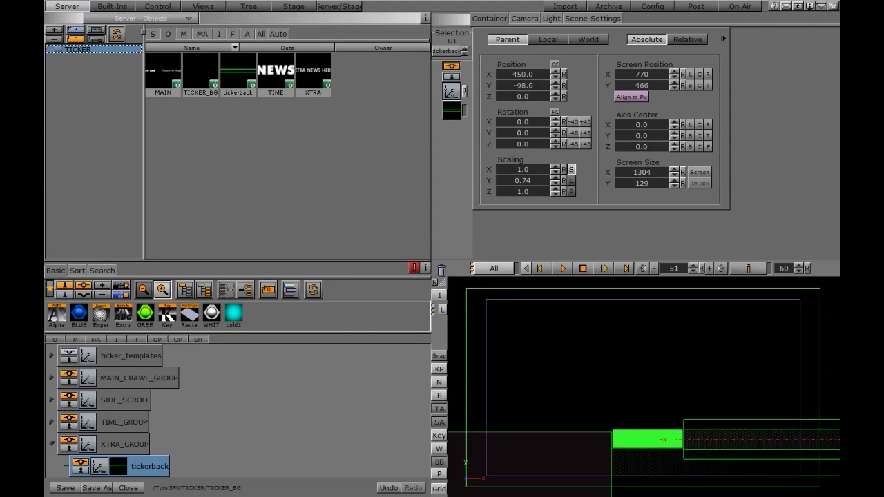
left_click(442, 463)
left_click(515, 85)
type("-96")
key("Return")
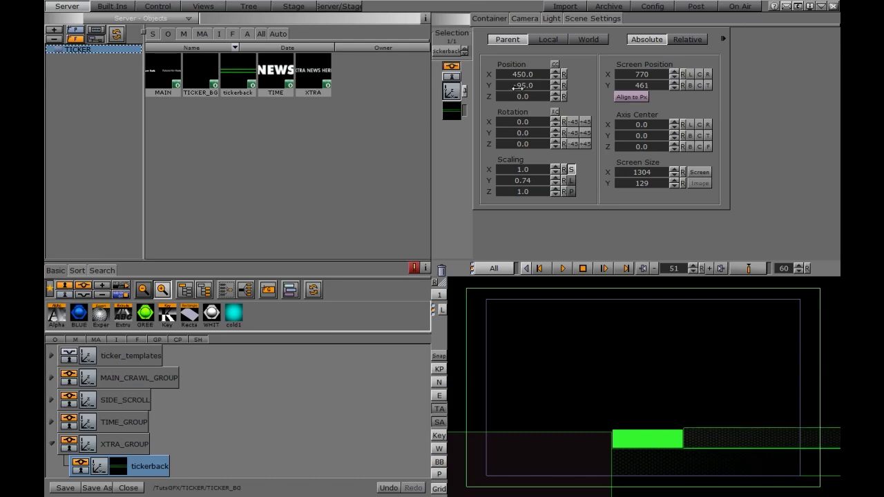
Keyframe tickerback's slide-in from X position 772.0 at frame 0 to 450.0 at frame 30.
left_click(673, 268)
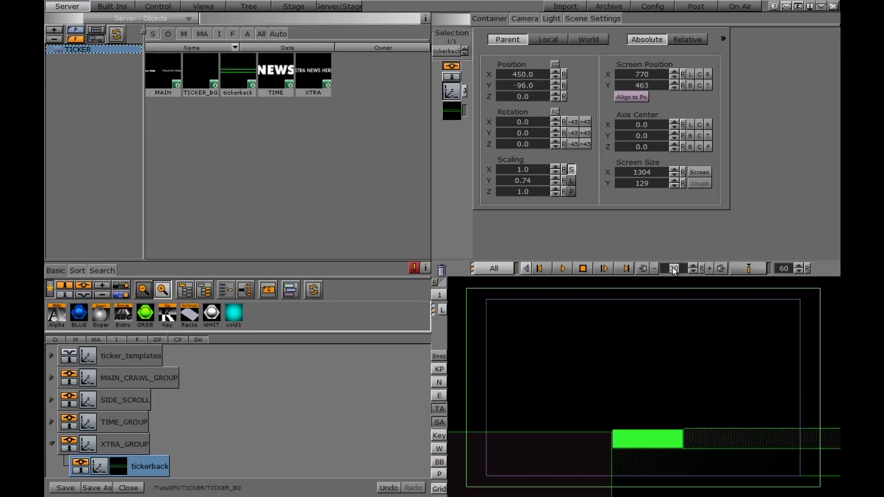
type("90")
left_click(700, 268)
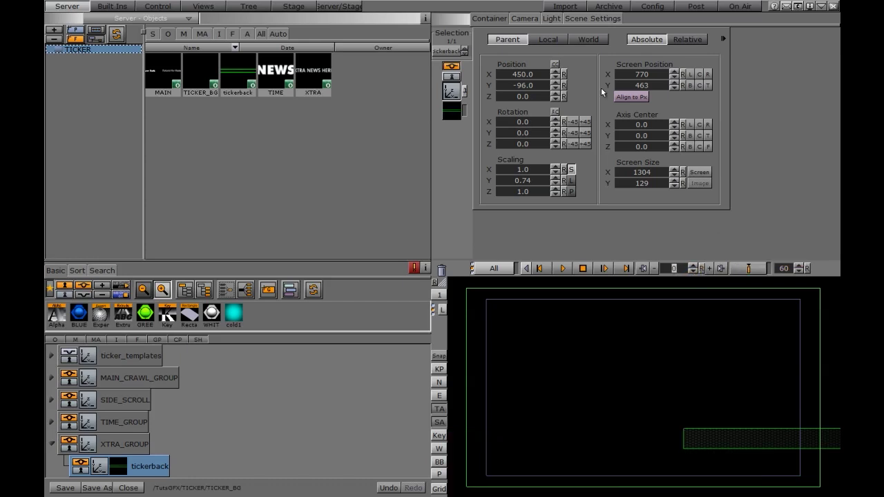
left_click_drag(515, 75, 679, 92)
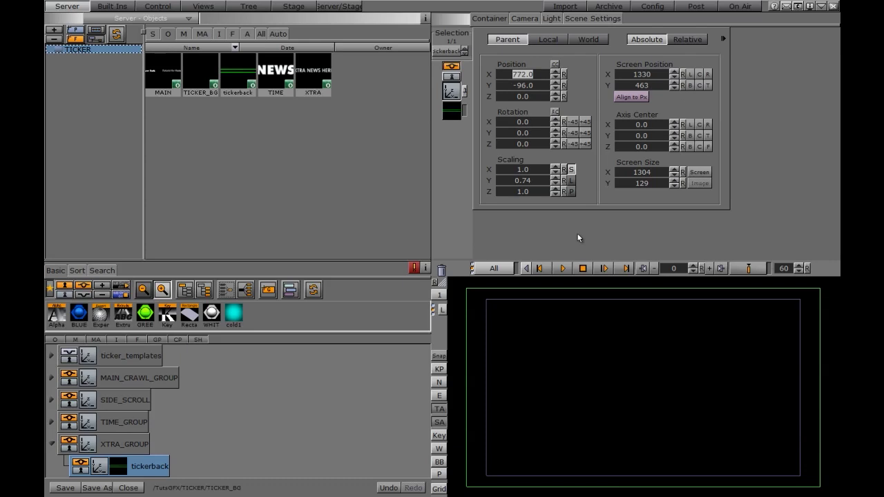
left_click(748, 268)
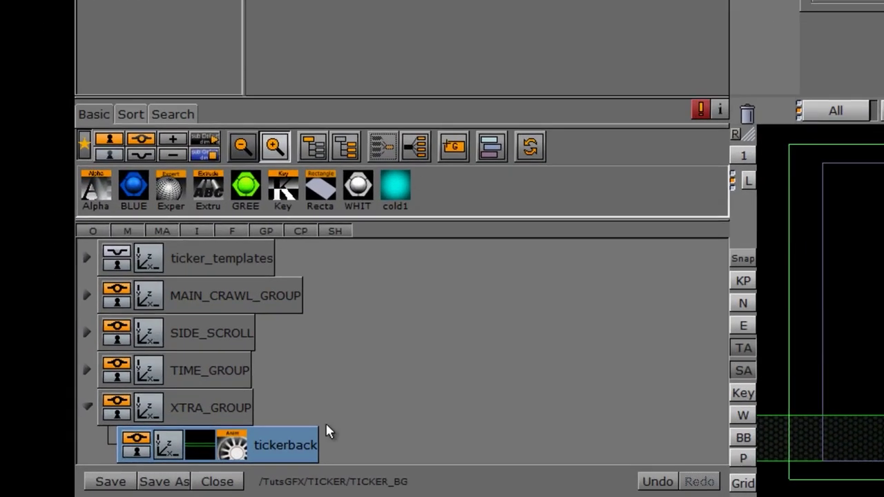
Add a group inside XTRA_GROUP and name it DESING.
left_click_drag(267, 290, 166, 430)
left_click_drag(290, 391, 252, 426)
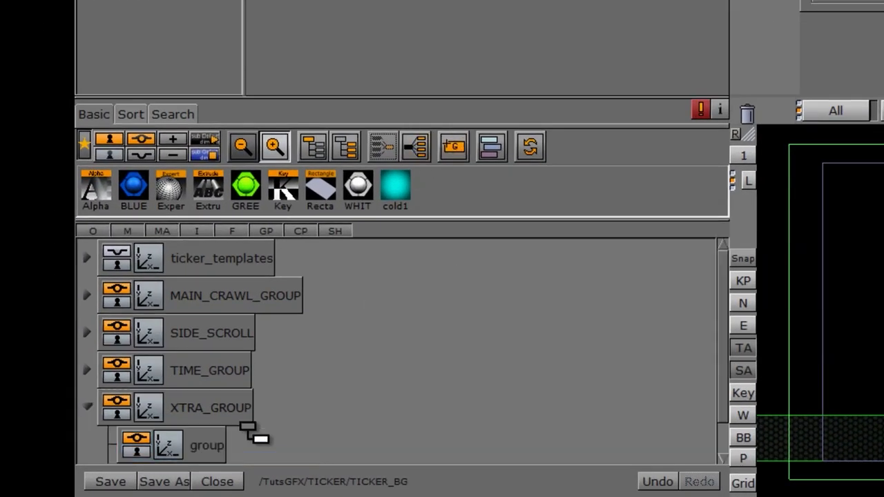
double_click(203, 442)
type("DESING")
key("Return")
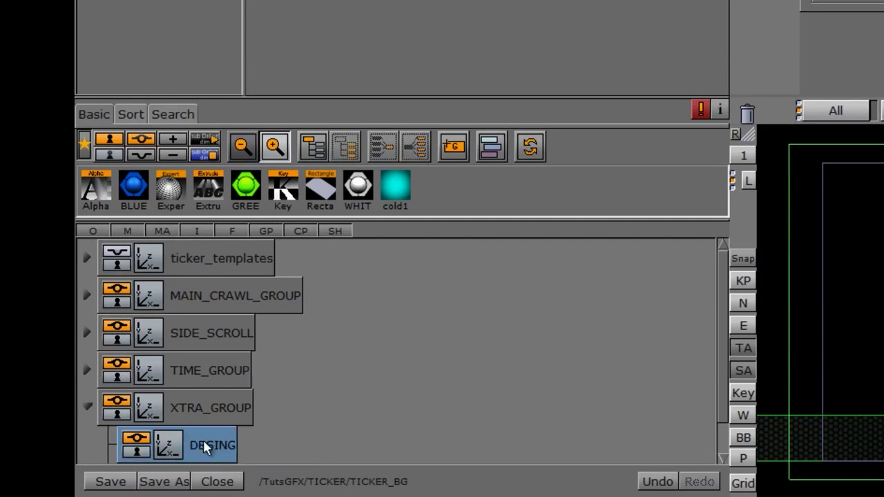
Correct the new group's name to DESIGN and move the tickerback container into it.
double_click(205, 446)
left_click_drag(280, 447, 215, 449)
type("IGN")
key("Return")
left_click_drag(721, 270, 720, 367)
left_click_drag(298, 431, 277, 404)
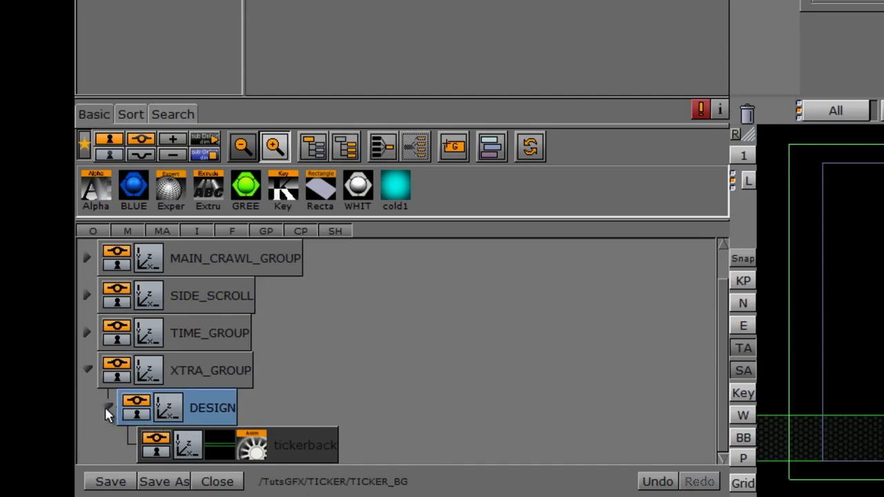
Add a new director to the scene's animation stage and name it XTRA.
left_click(252, 449)
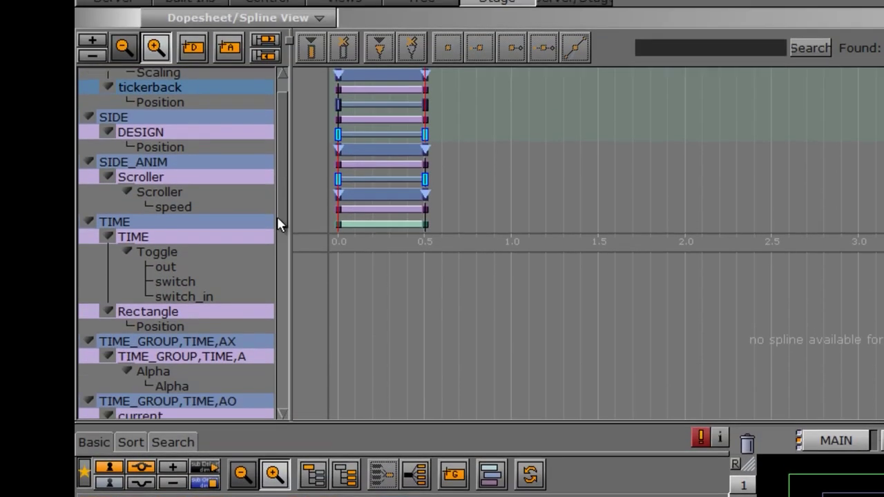
left_click_drag(278, 218, 269, 321)
left_click_drag(193, 49, 135, 321)
right_click(134, 263)
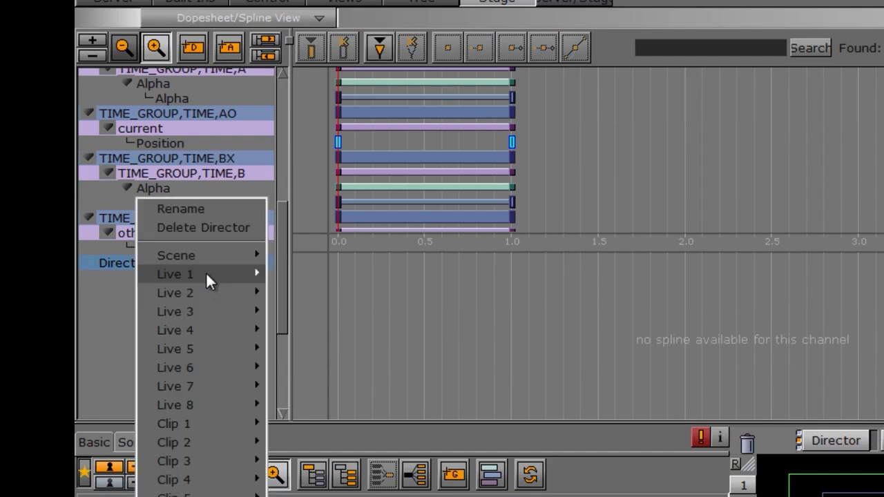
left_click(194, 209)
type("XTRA")
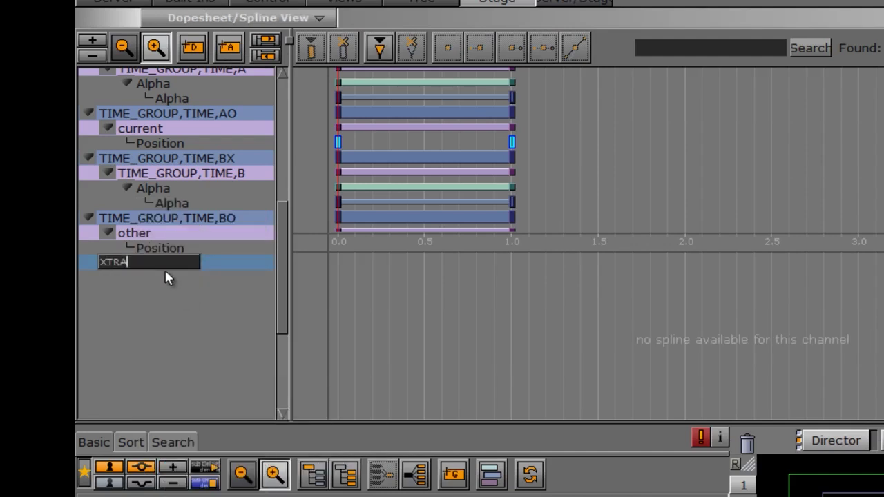
key("Return")
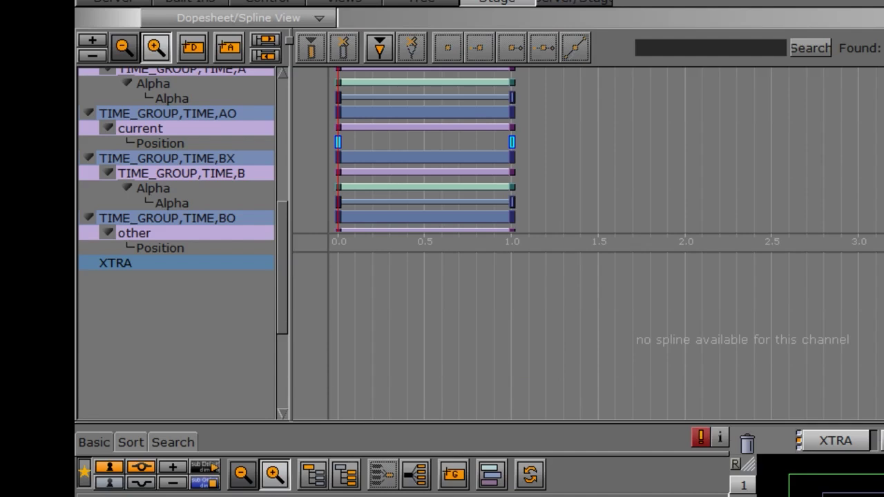
Move the new tickerback animation from the MAIN director into the XTRA director.
left_click_drag(285, 180, 287, 213)
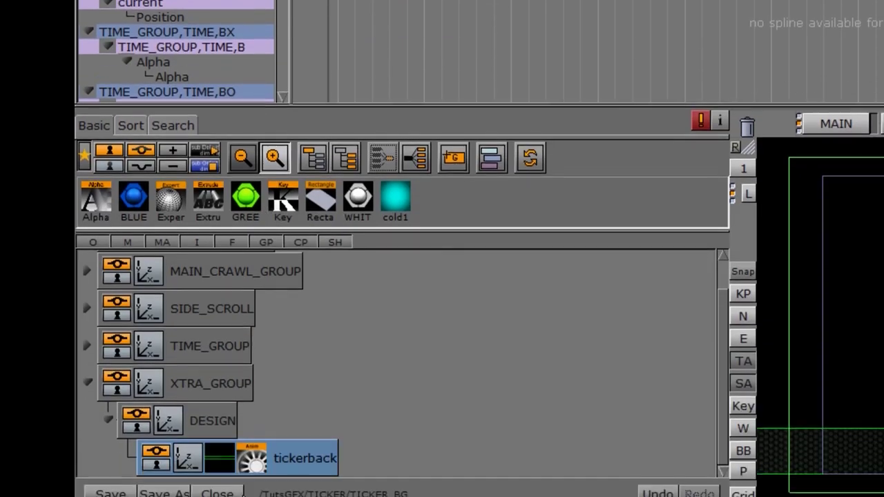
left_click(253, 456)
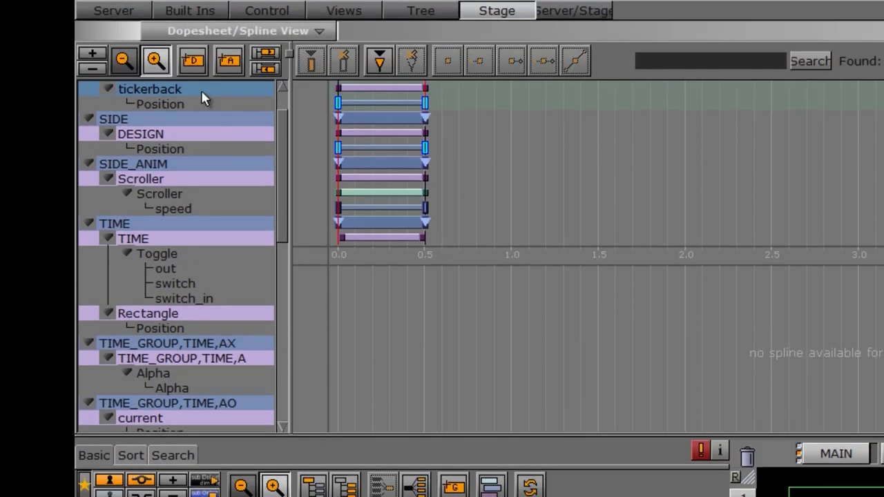
left_click_drag(138, 89, 178, 355)
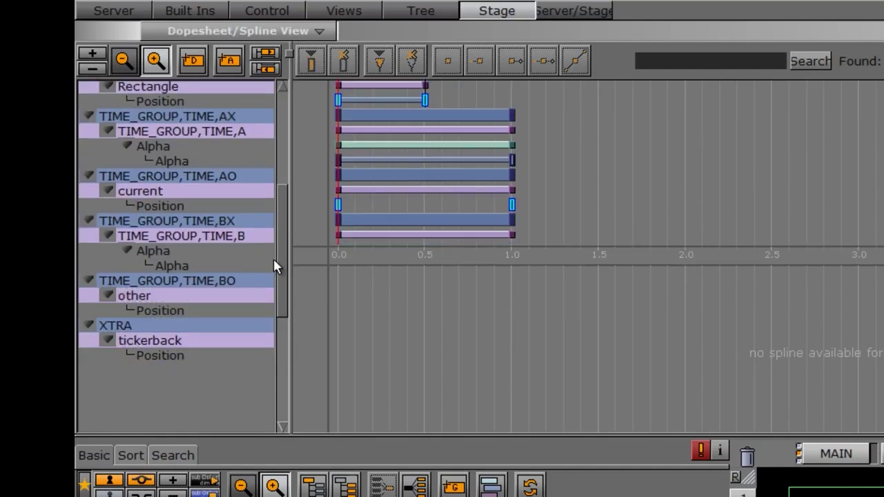
scroll(270, 336, "down", 5)
scroll(272, 350, "up", 3)
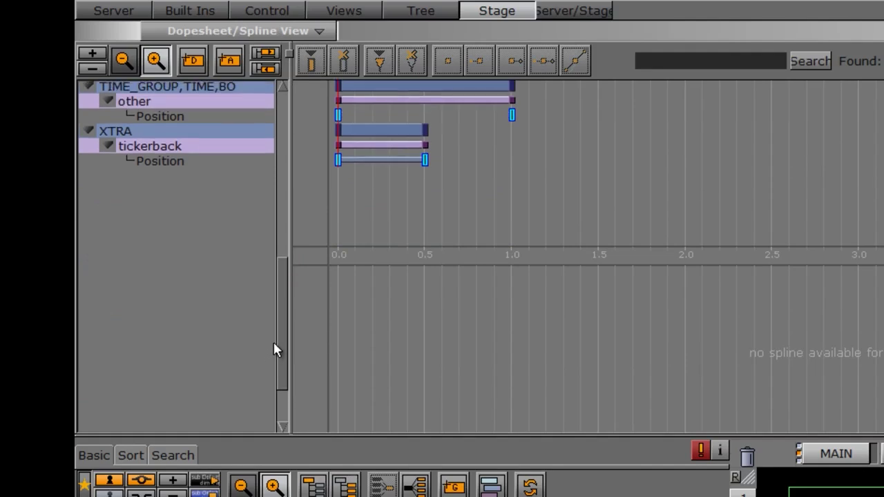
Add a stop at 0.0 s on the XTRA director and open its name for editing.
left_click(197, 139)
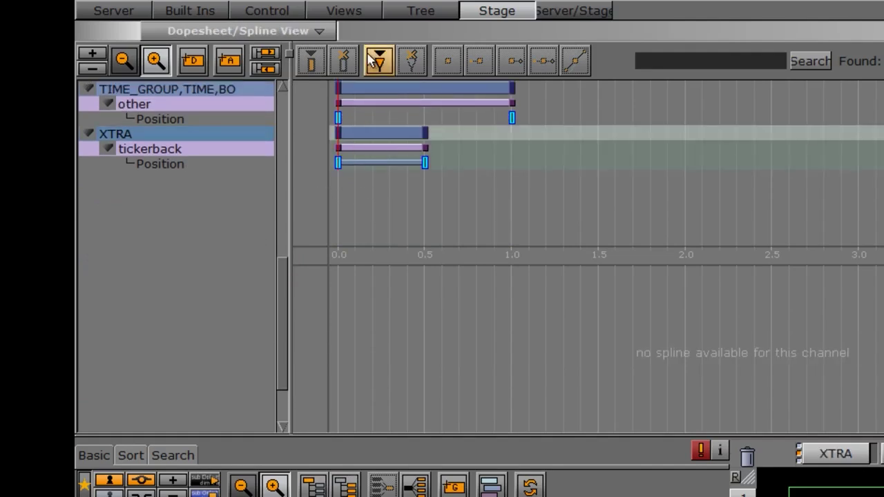
left_click(338, 132)
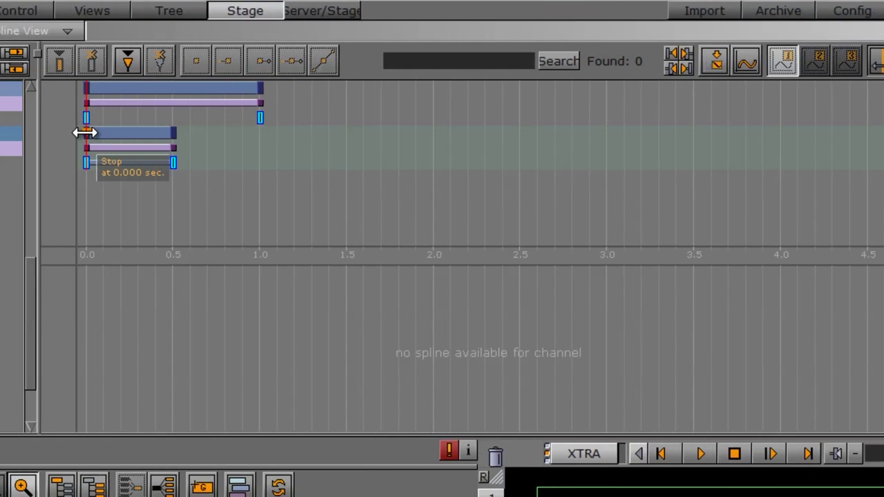
left_click(658, 112)
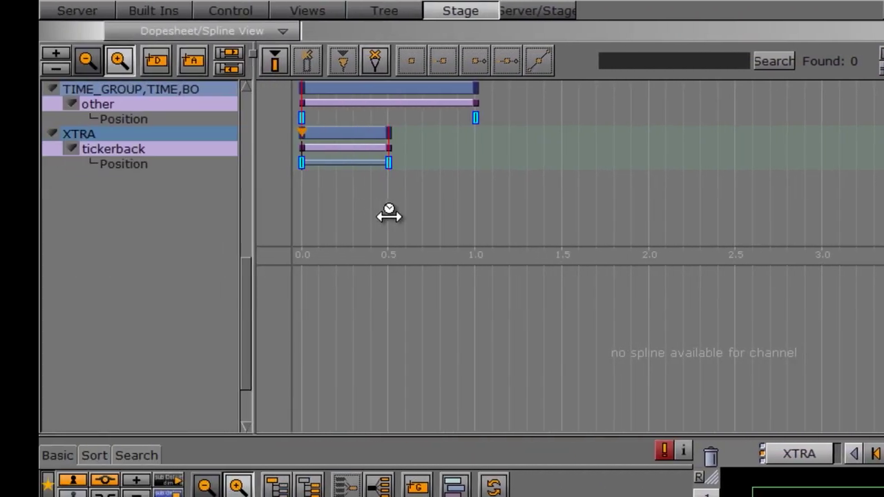
Add a second stop on the XTRA director at 0.5 s and name it A.
left_click(164, 136)
left_click(339, 61)
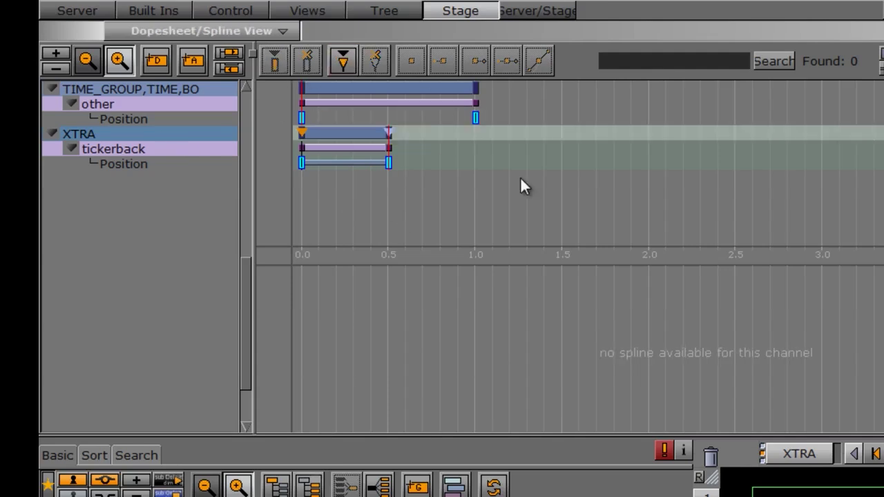
left_click(389, 131)
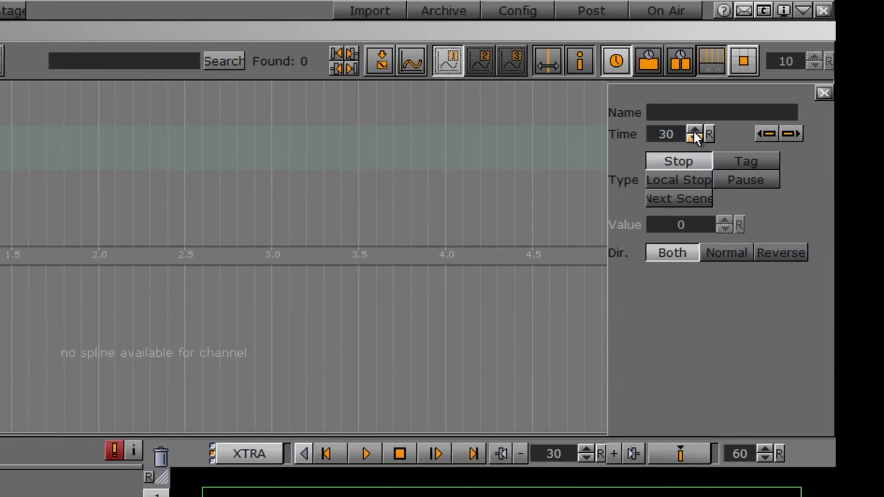
left_click(690, 112)
type("A")
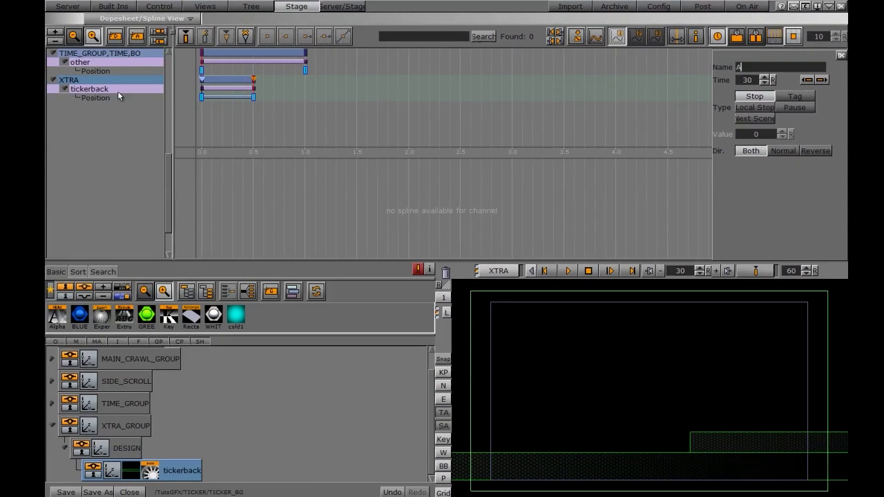
left_click(100, 80)
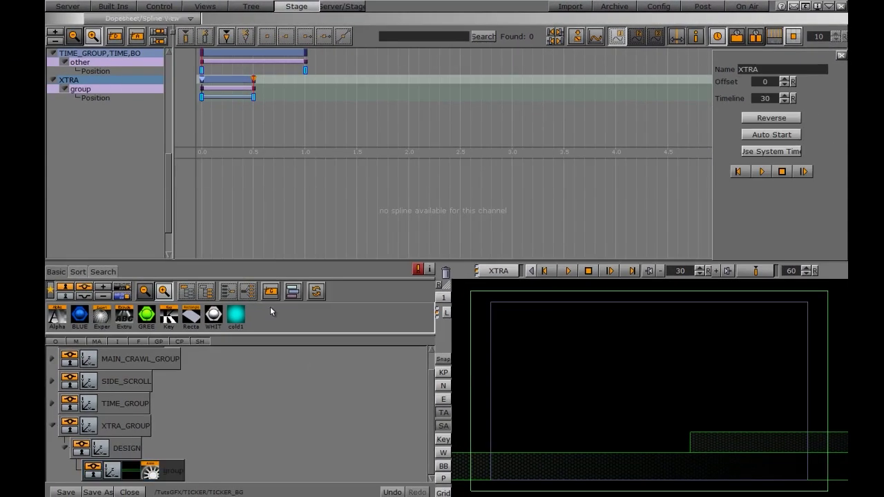
Add a new group inside XTRA_GROUP and name it XTRA.
left_click_drag(270, 290, 165, 425)
double_click(131, 449)
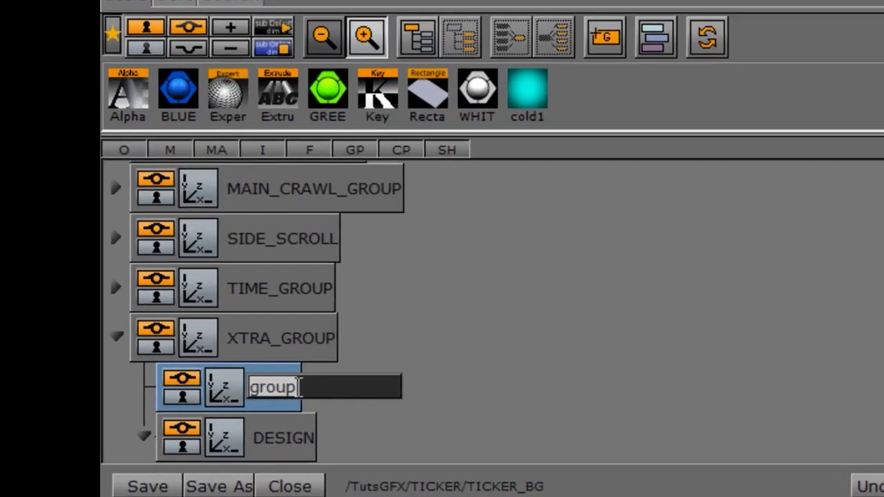
type("XTRA")
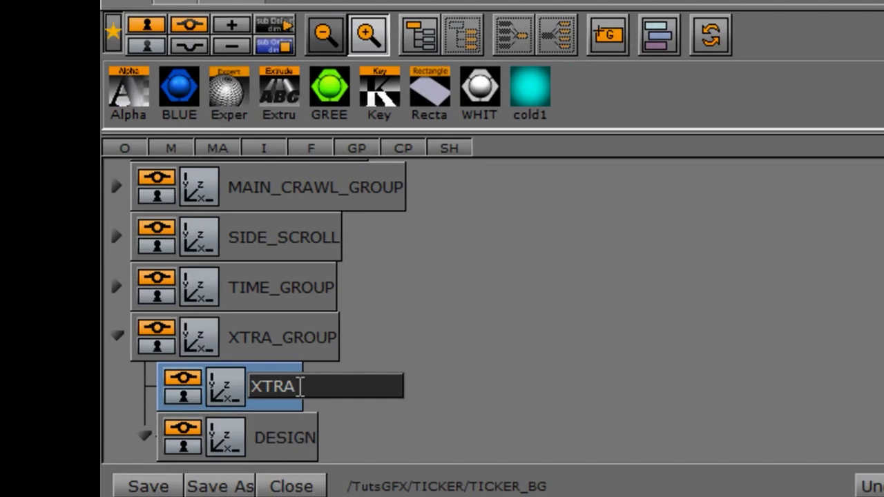
key("Return")
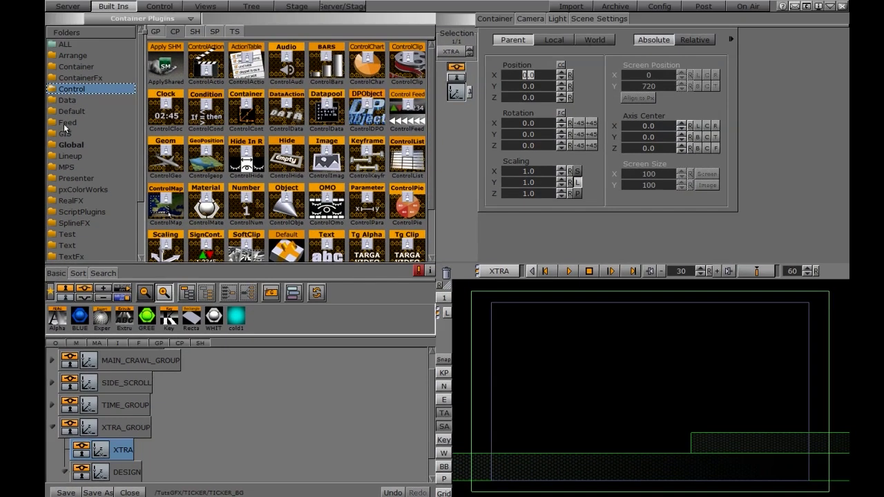
Apply the Toggle plugin to the XTRA container, generate its default keyframes and review them in the scene's animation stage.
left_click(78, 68)
left_click_drag(209, 119, 123, 449)
left_click(123, 451)
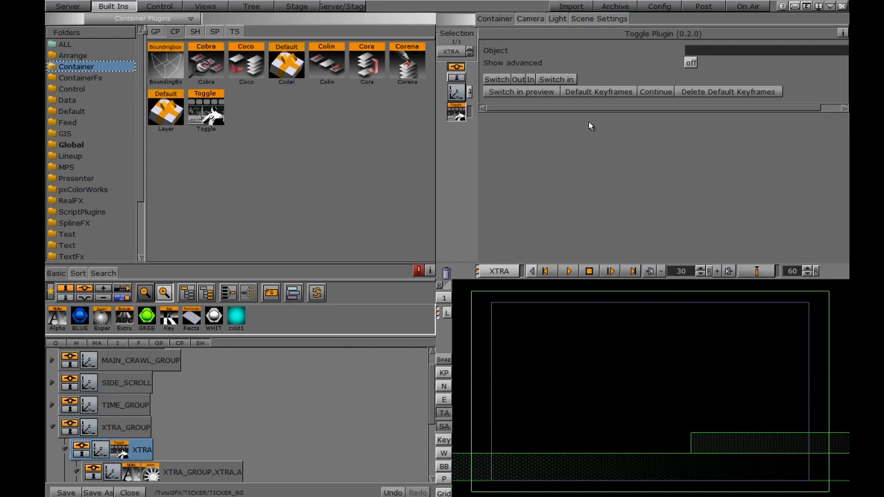
left_click(583, 91)
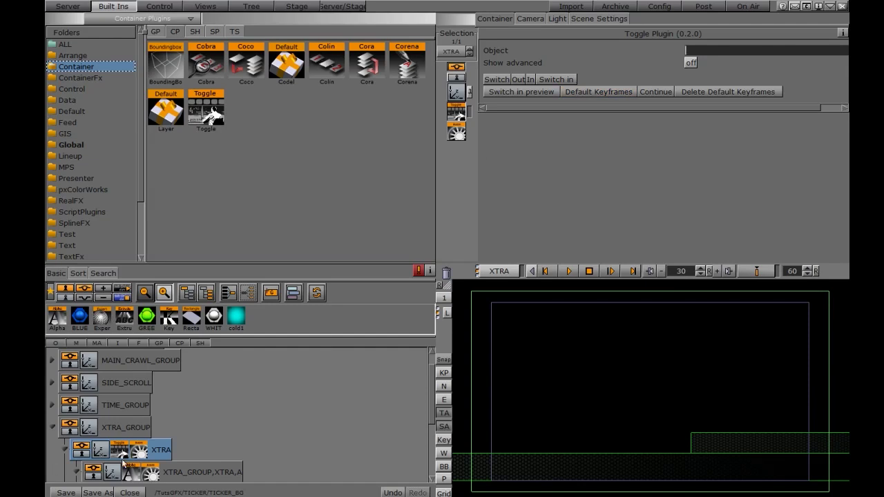
left_click(143, 452)
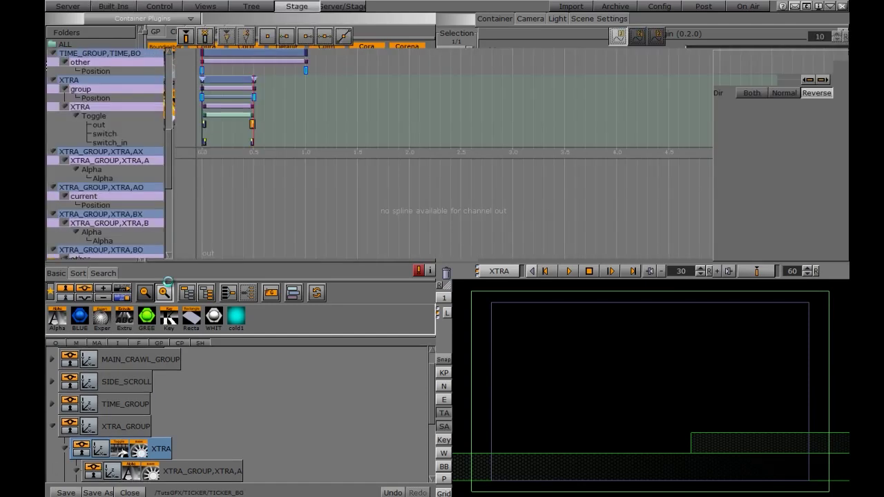
scroll(168, 166, "down", 5)
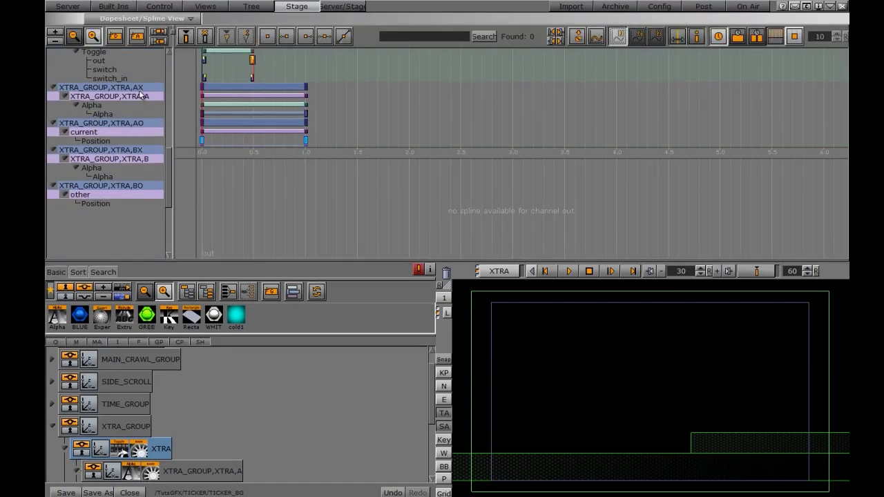
scroll(165, 178, "up", 5)
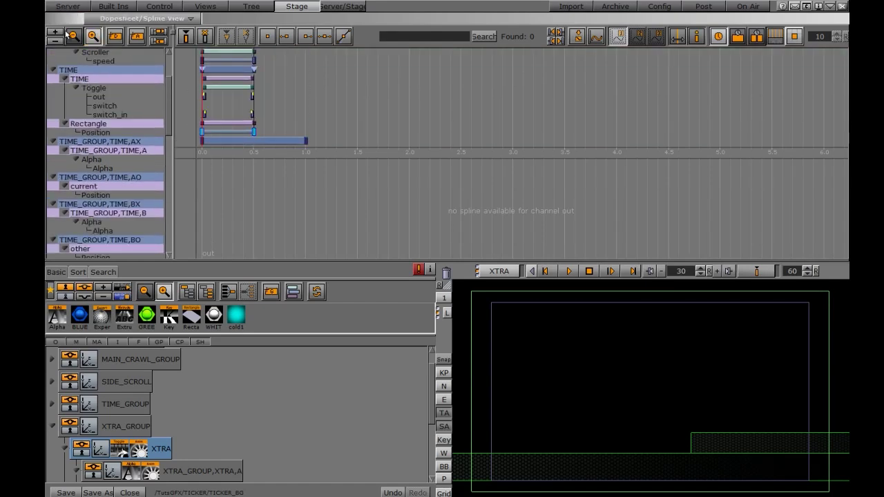
Take a 1280 by 720 RGB snapshot of the ticker background named SNAP2 and save the TICKER_BG scene.
left_click(48, 427)
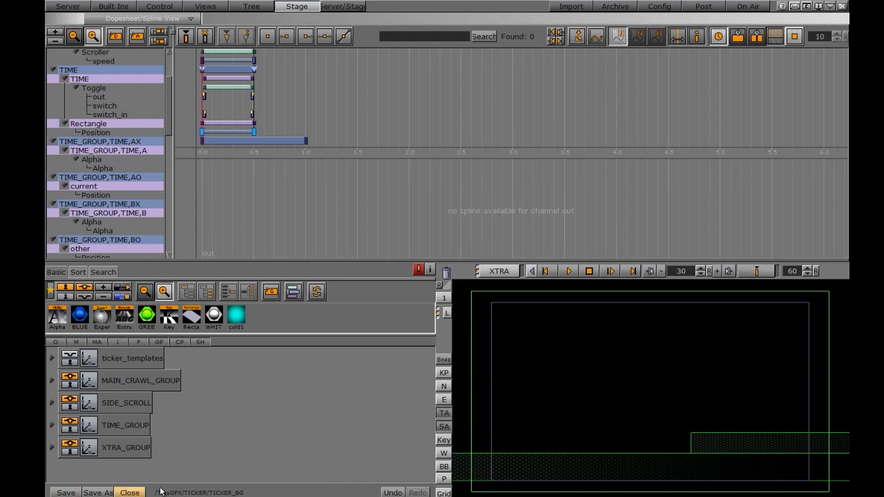
left_click_drag(680, 272, 685, 271)
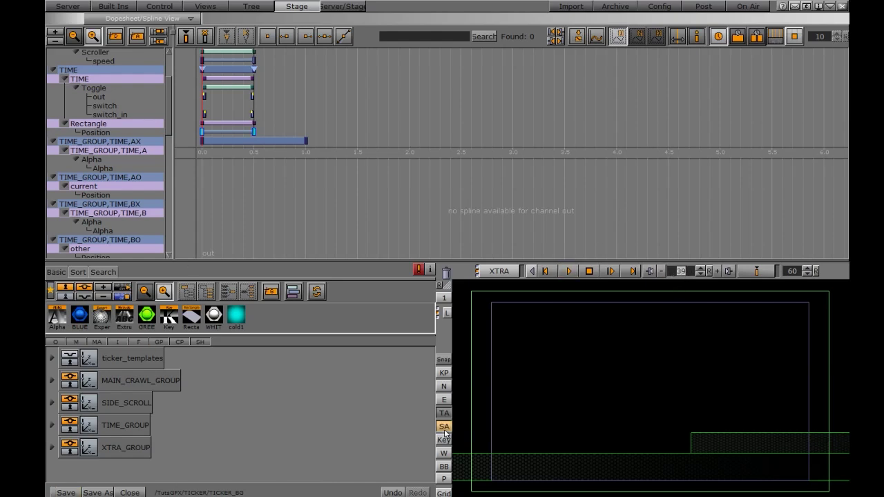
left_click(68, 6)
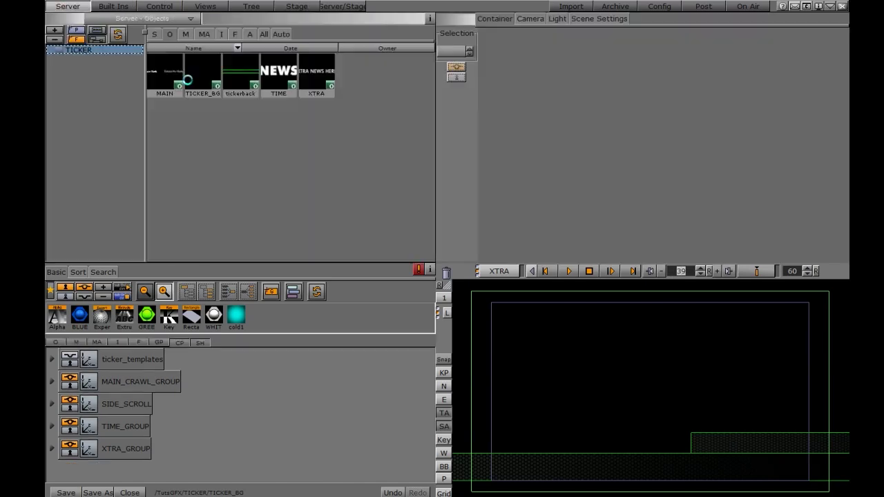
left_click(221, 34)
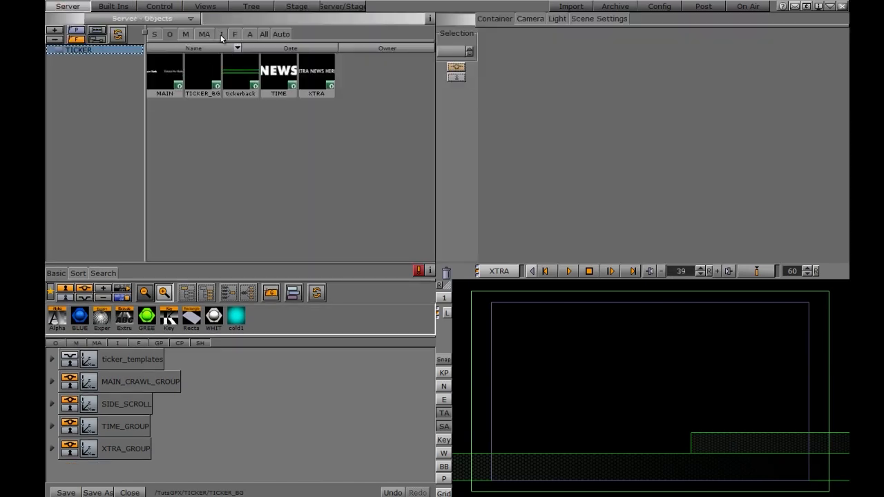
left_click(442, 360)
type("SNAP")
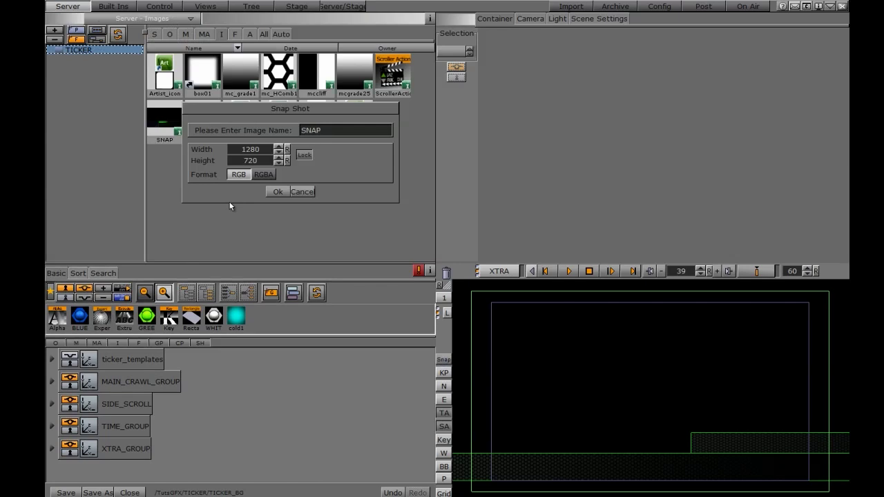
type("2")
key("Return")
left_click(64, 492)
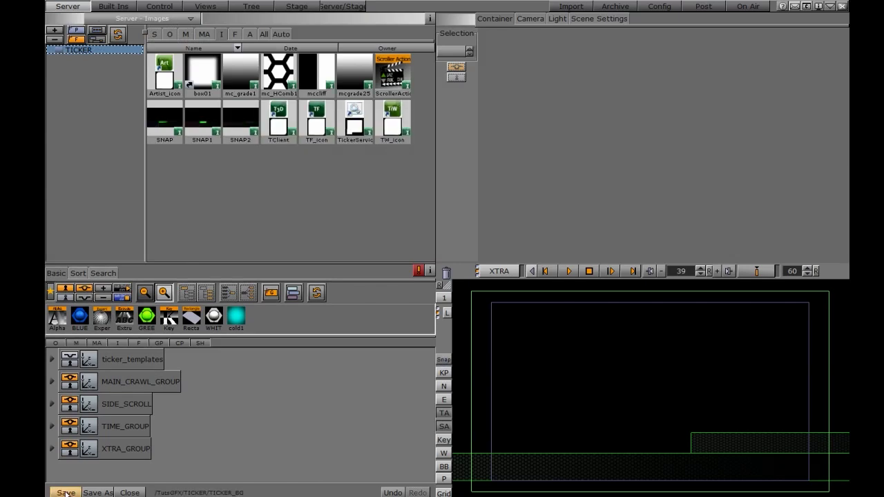
Create a new scene named XTRA in the TICKER folder.
left_click(154, 33)
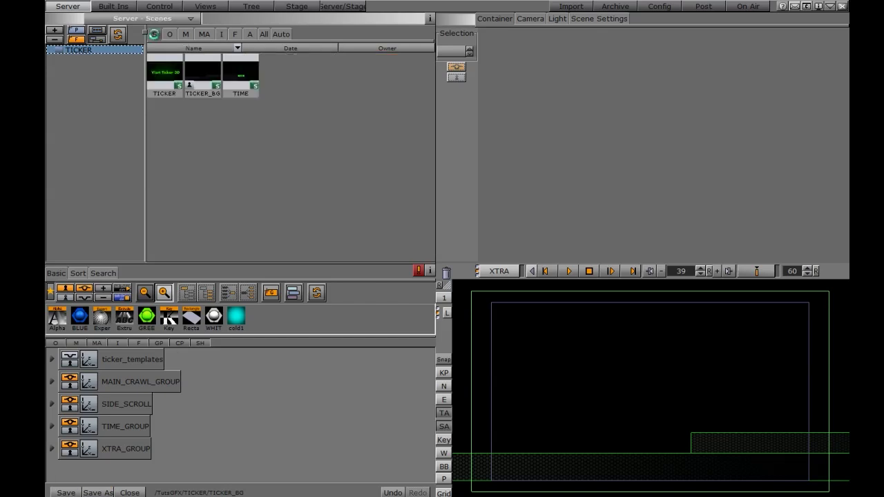
left_click(118, 39)
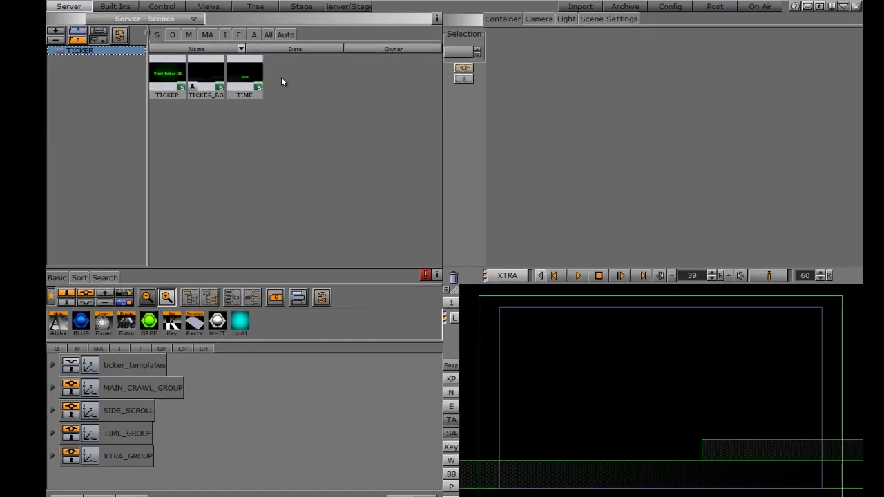
right_click(280, 75)
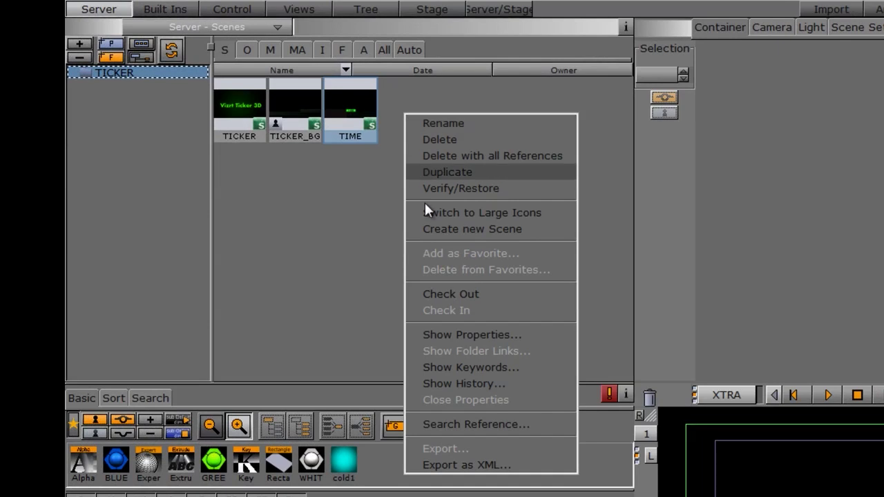
left_click(429, 225)
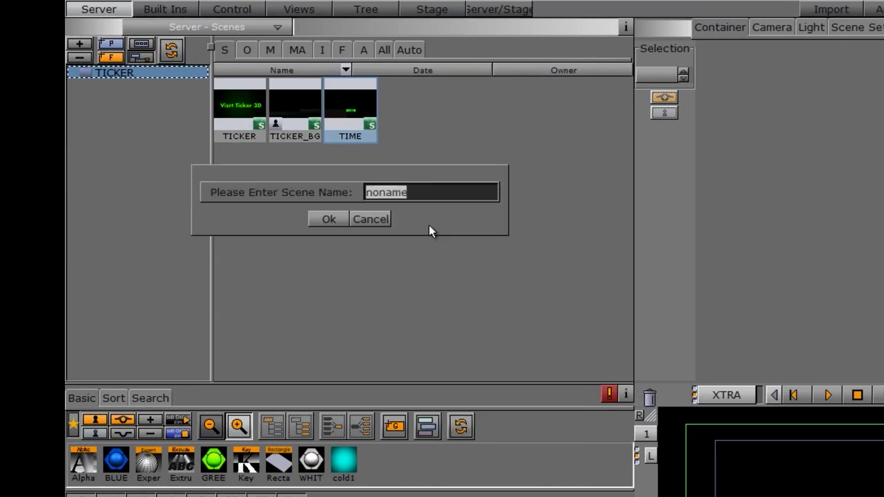
type("XTRA")
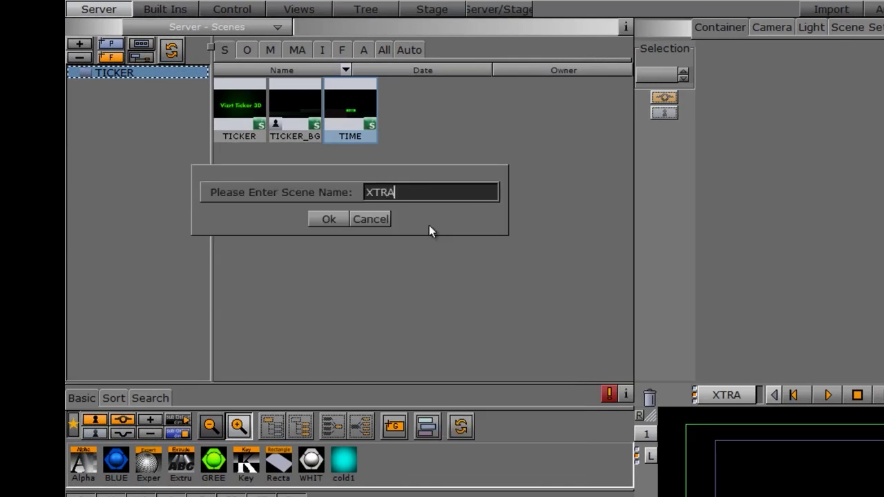
left_click(328, 218)
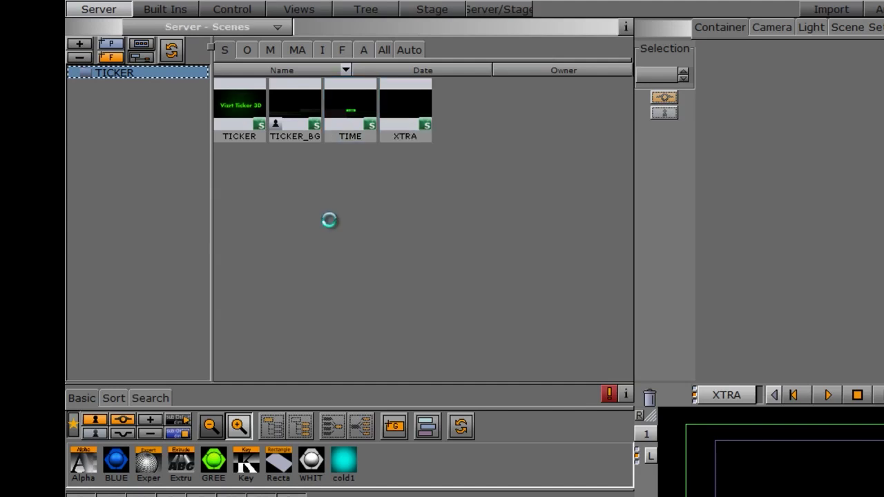
Open the XTRA scene and set the SNAP2 image as its background image.
double_click(412, 121)
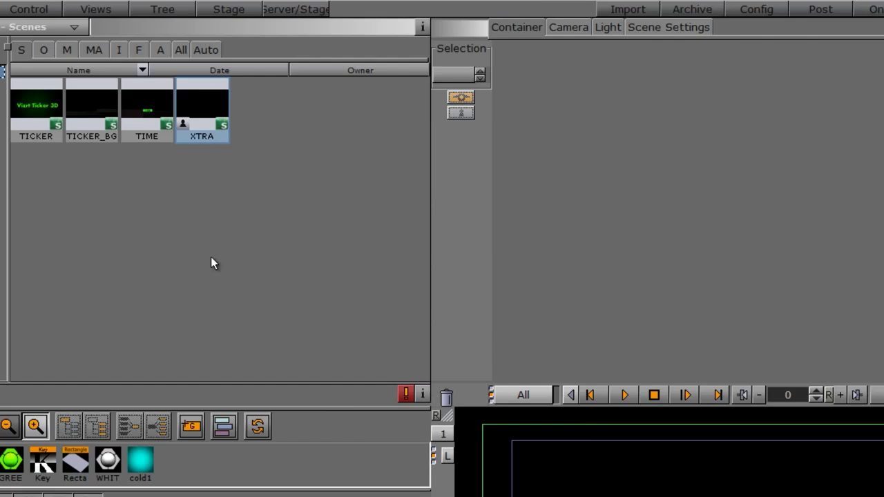
left_click(668, 27)
left_click(118, 49)
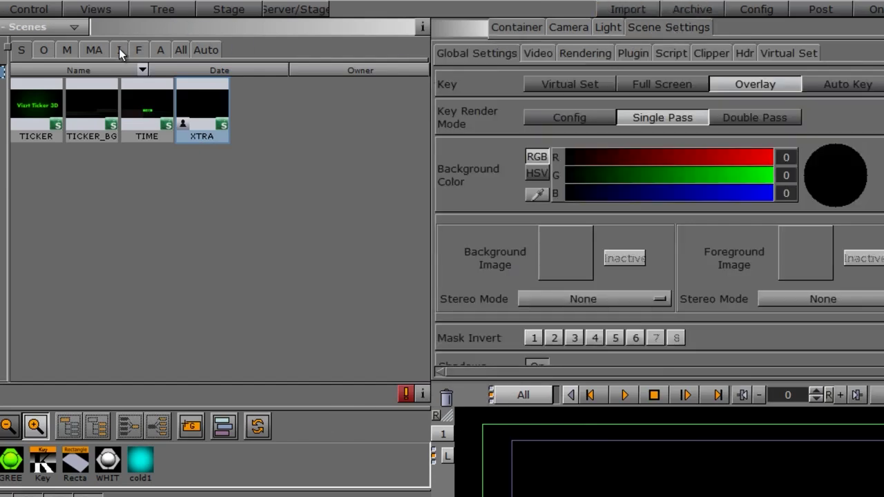
left_click_drag(131, 181, 565, 253)
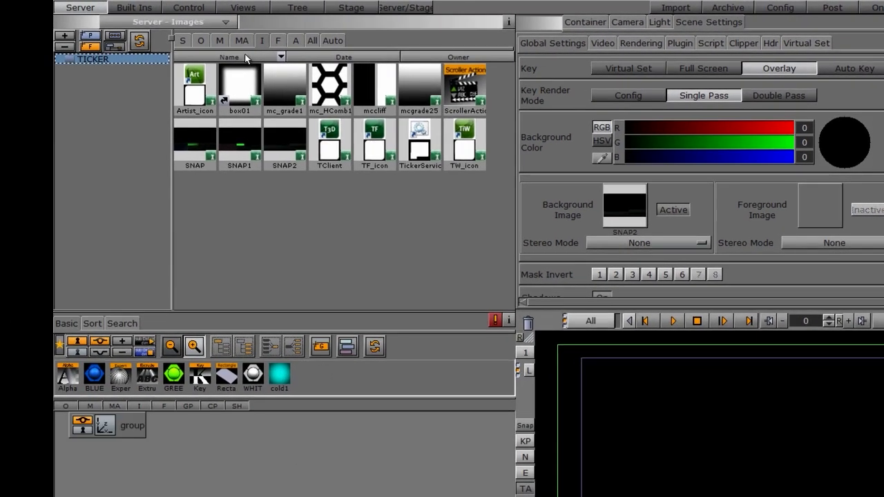
Add a -futura-bold(1)blur text to the group, scale it to 0.48 and move it onto the raised ticker strip at Y -115, Z 2.
left_click(276, 41)
left_click_drag(285, 82, 173, 430)
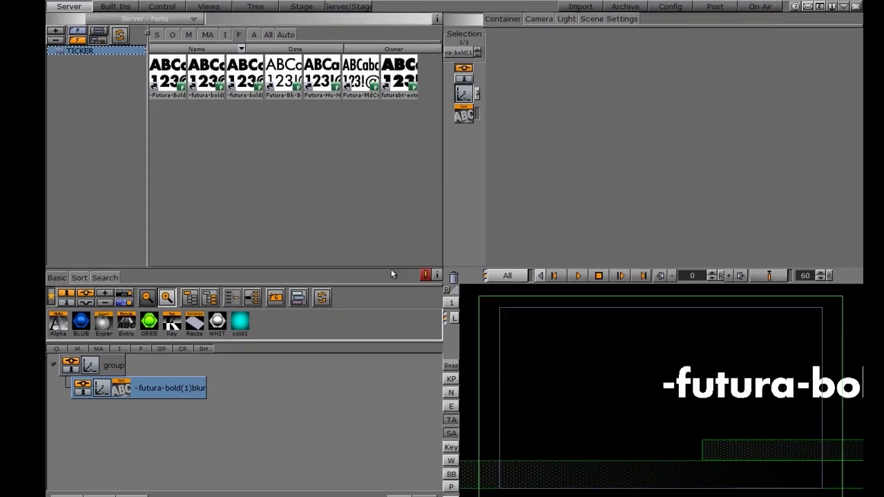
left_click(117, 442)
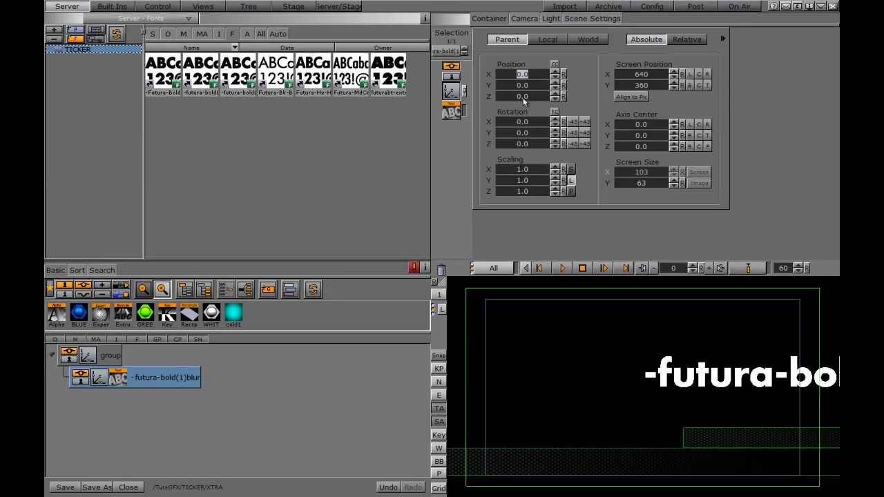
left_click(554, 94)
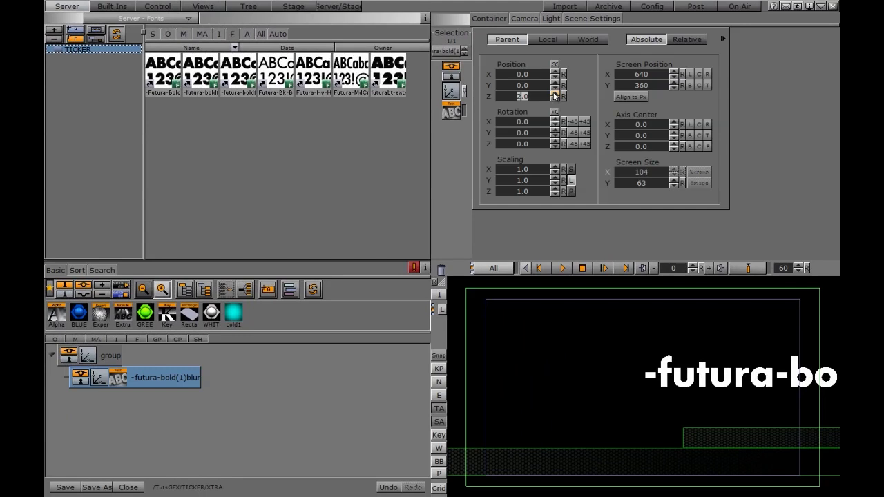
left_click_drag(554, 85, 474, 127)
left_click_drag(536, 168, 504, 180)
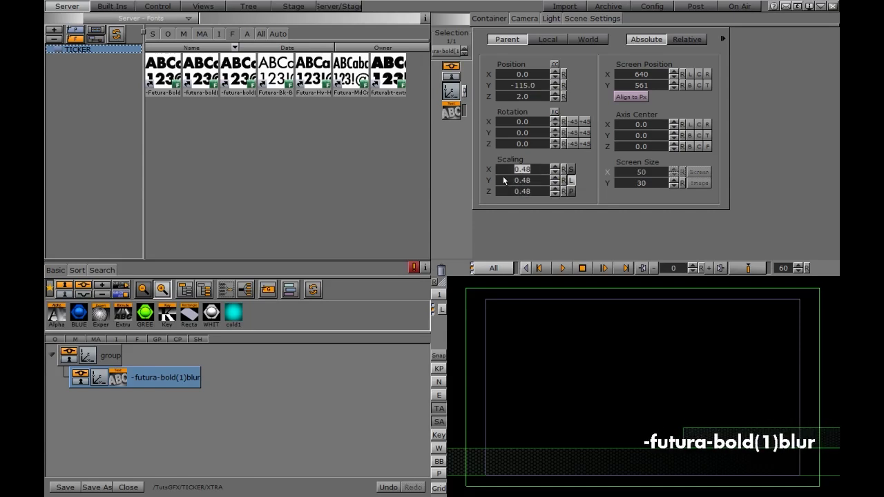
left_click_drag(506, 80, 518, 78)
Replace the content of the -futura-bold(1)blur text with "xtra news".
left_click(452, 109)
left_click_drag(564, 46, 484, 40)
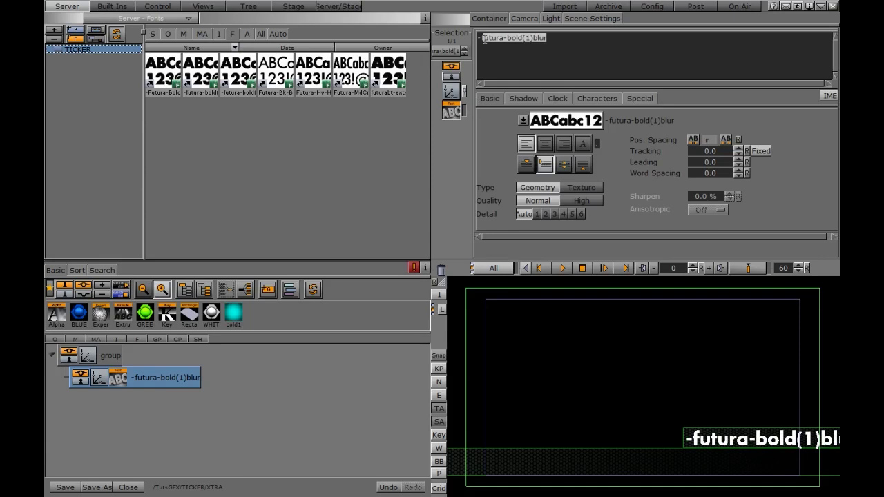
type("XTRA")
key("BackSpace")
key("BackSpace")
key("BackSpace")
key("BackSpace")
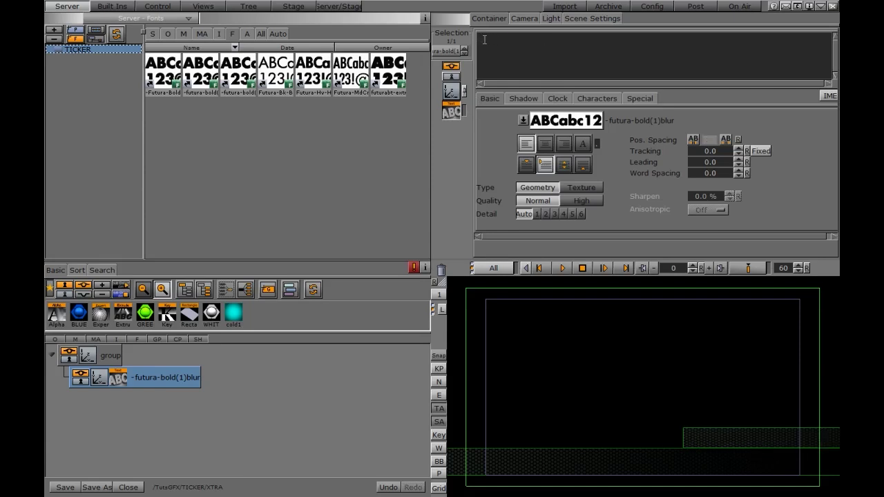
type("xtra news")
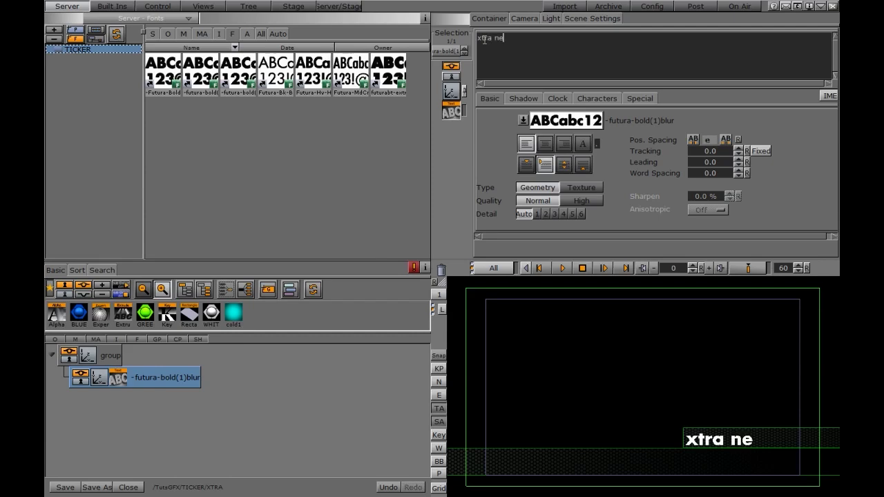
Add the Maxsize plugin from the Tools folder to the text container and open its settings.
left_click(112, 6)
scroll(136, 194, "down", 2)
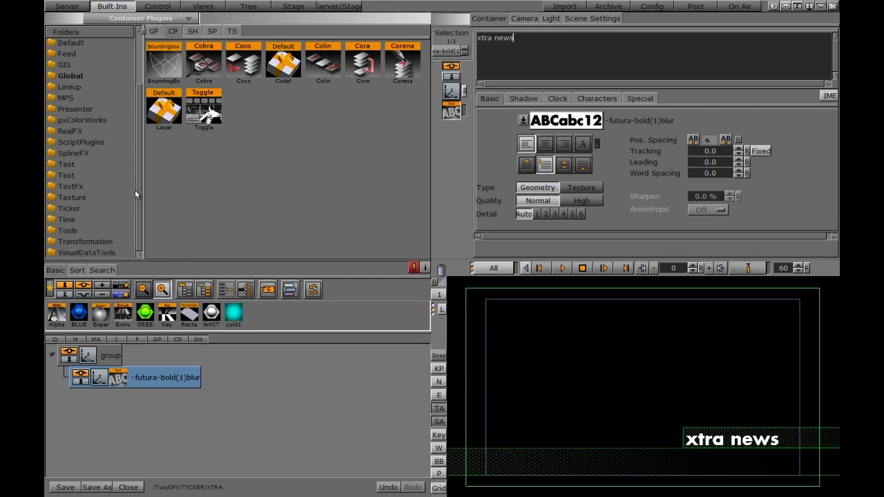
left_click(70, 228)
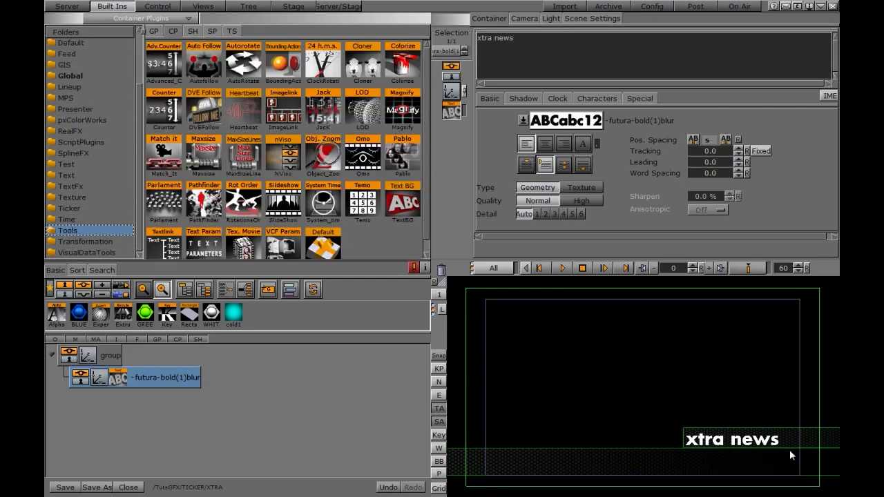
left_click_drag(203, 156, 151, 380)
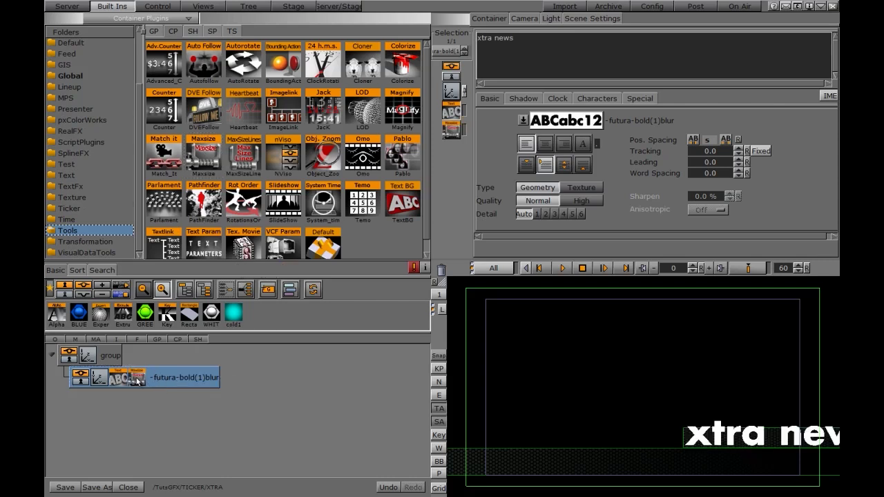
left_click(136, 379)
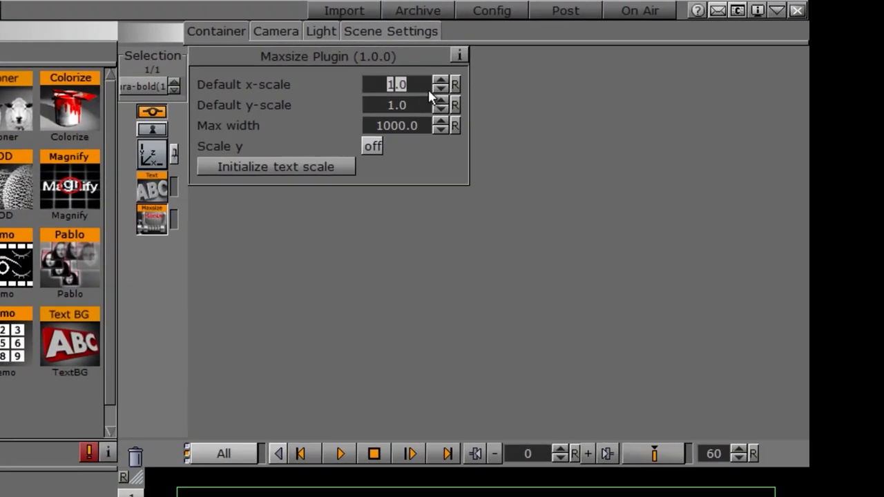
Lower the Maxsize plugin's default x-scale and default y-scale to 0.6.
left_click(436, 90)
left_click(437, 89)
left_click(437, 89)
left_click(436, 89)
left_click(438, 110)
left_click(437, 109)
left_click(437, 109)
left_click(438, 109)
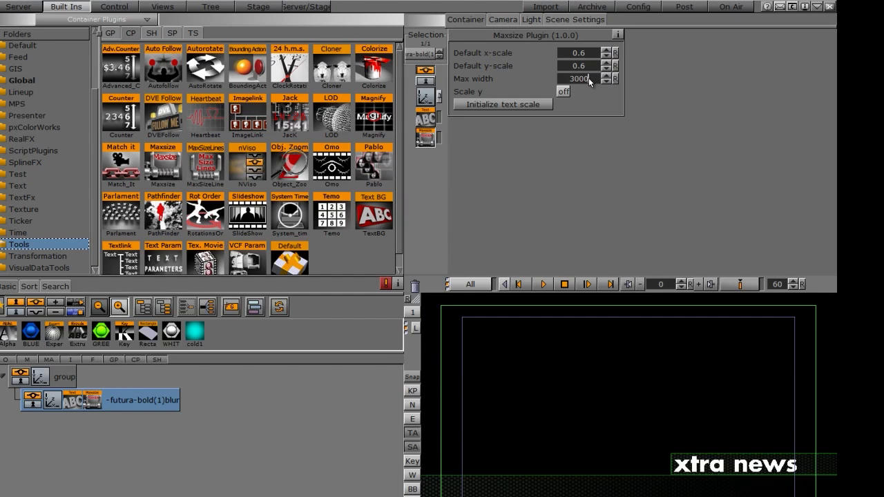
Limit the text's Maxsize max width, starting at 300 and widening it to 345.9 to suit the ticker strip.
left_click(588, 78)
type("300")
key("Return")
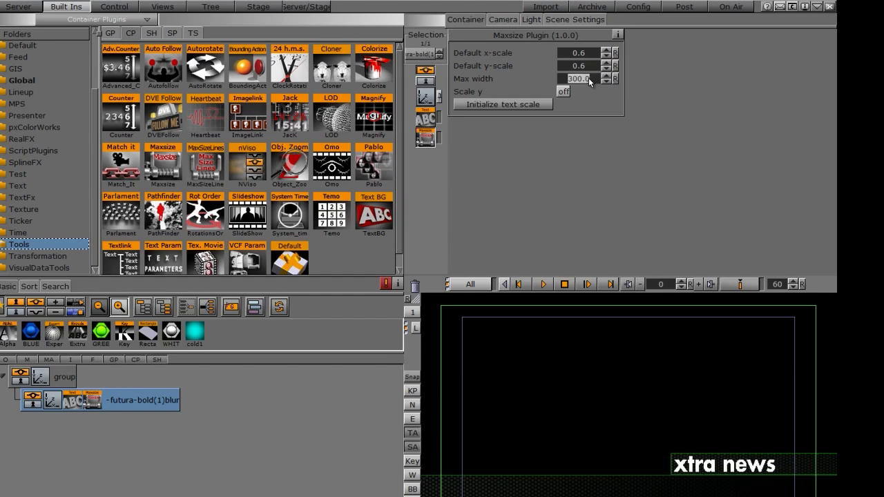
left_click_drag(567, 81, 834, 99)
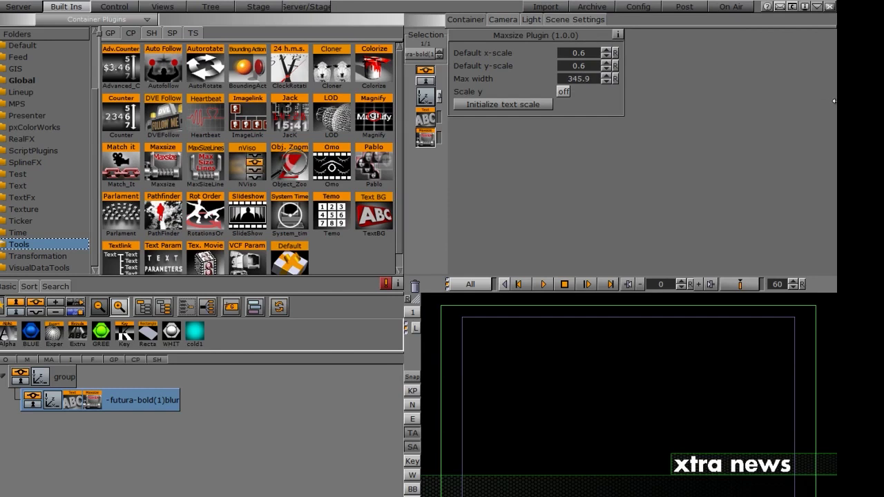
Test the width limit by lengthening "xtra news" with a run of extra s characters, and remove them again.
left_click(524, 49)
type("sssssssssss")
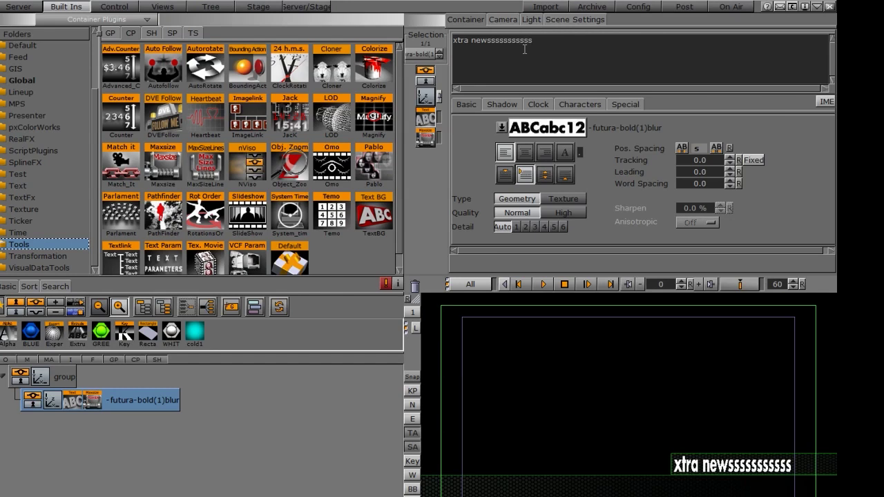
key("BackSpace")
key("BackSpace")
key("BackSpace")
key("BackSpace")
key("BackSpace")
key("BackSpace")
key("BackSpace")
key("BackSpace")
key("BackSpace")
key("BackSpace")
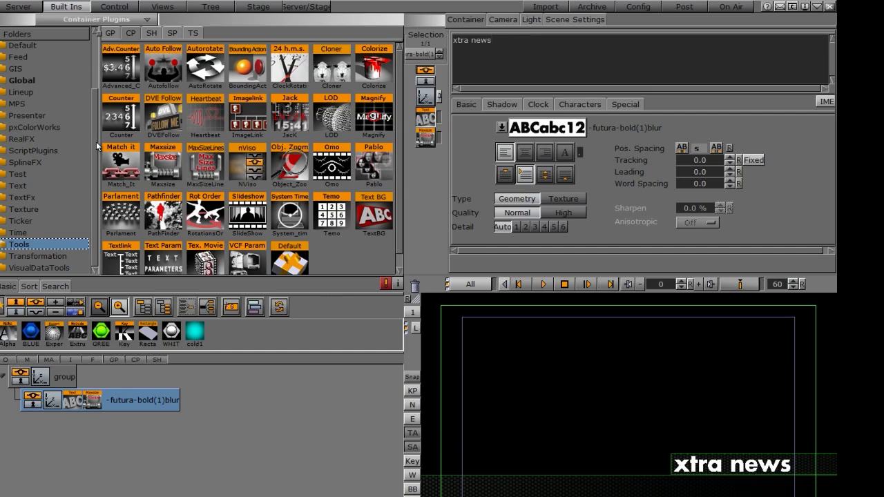
Add the Control Text plugin from the Control folder to the text container and open its settings.
left_click_drag(94, 123, 93, 36)
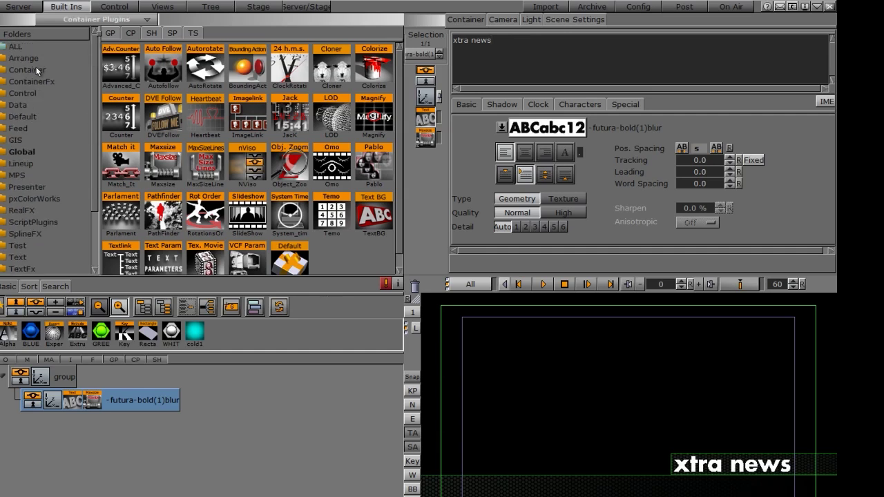
left_click(24, 93)
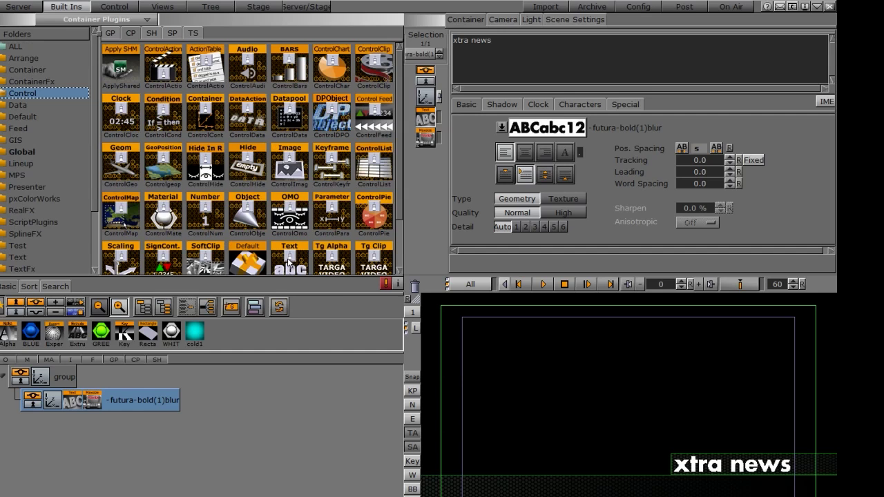
left_click_drag(287, 261, 150, 401)
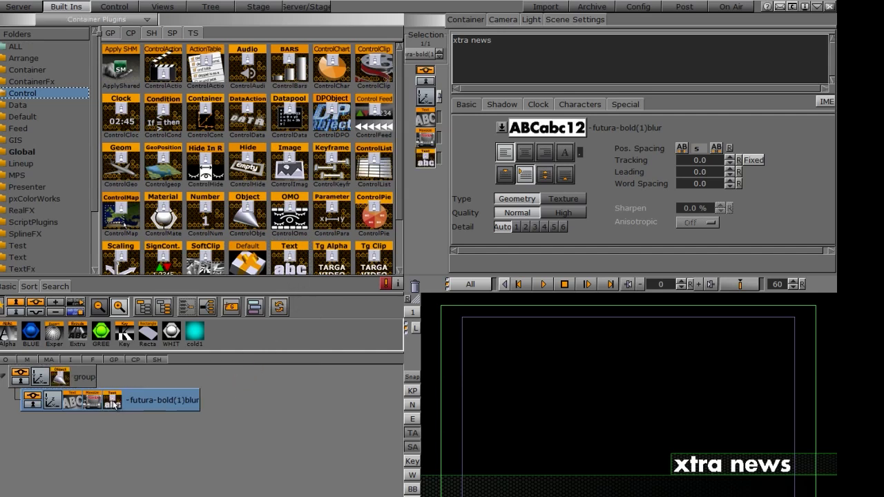
left_click(114, 404)
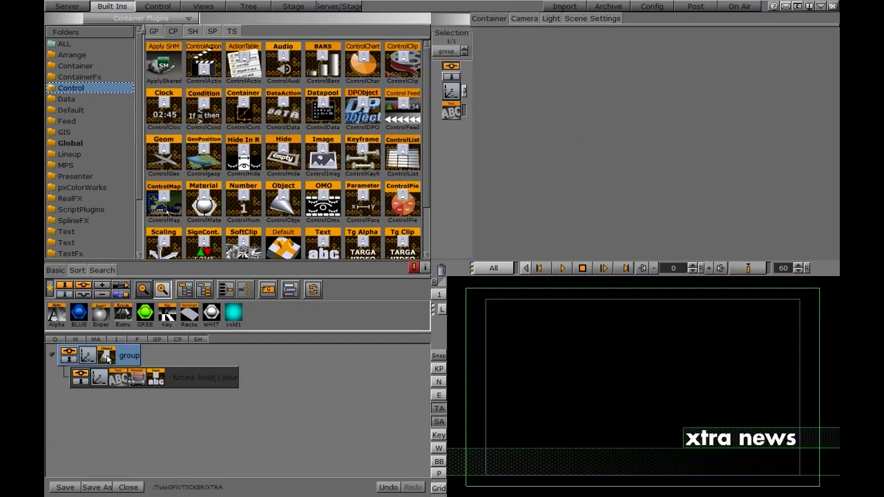
Enable Transition Logic in the group's ControlObject, with background scene TICKER_BG, layer identifier XTRA and state identifier A.
left_click(107, 357)
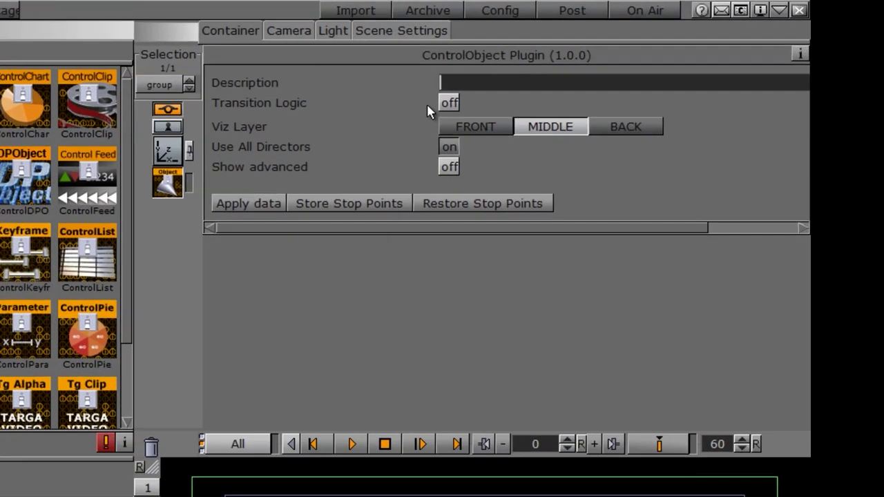
left_click(449, 103)
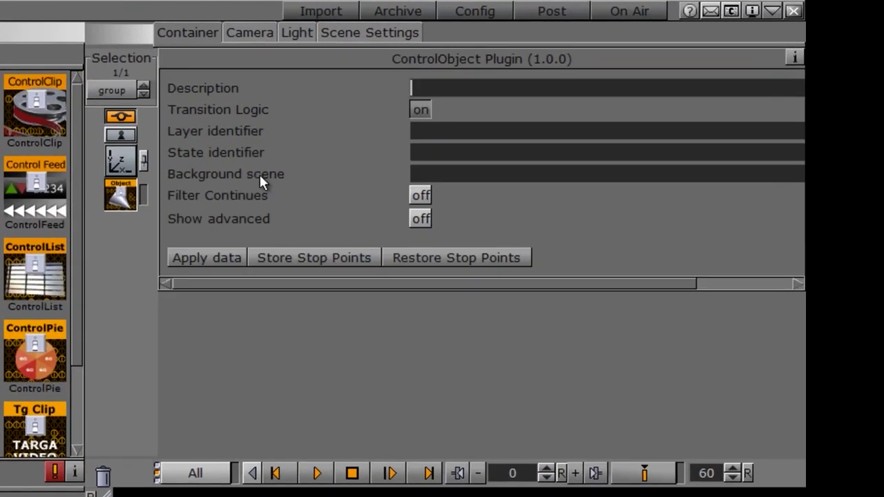
left_click(448, 174)
type("TICKER_BG")
left_click(455, 130)
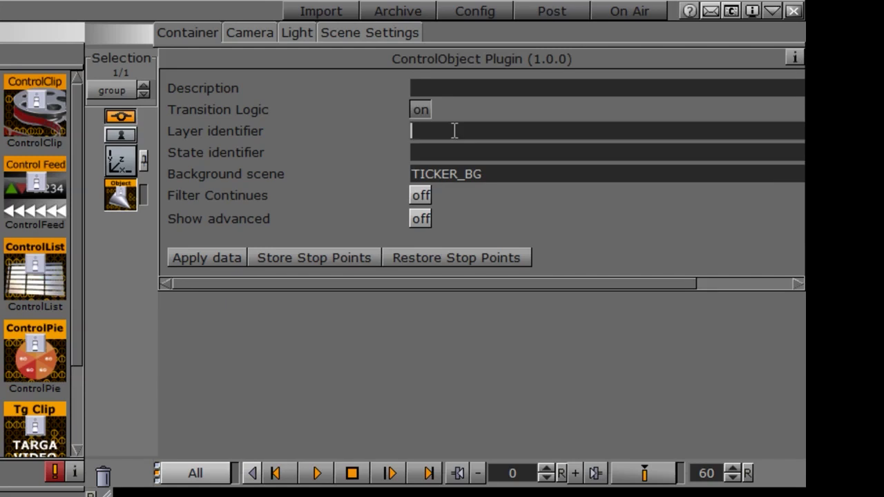
type("XTRA")
key("Tab")
type("A")
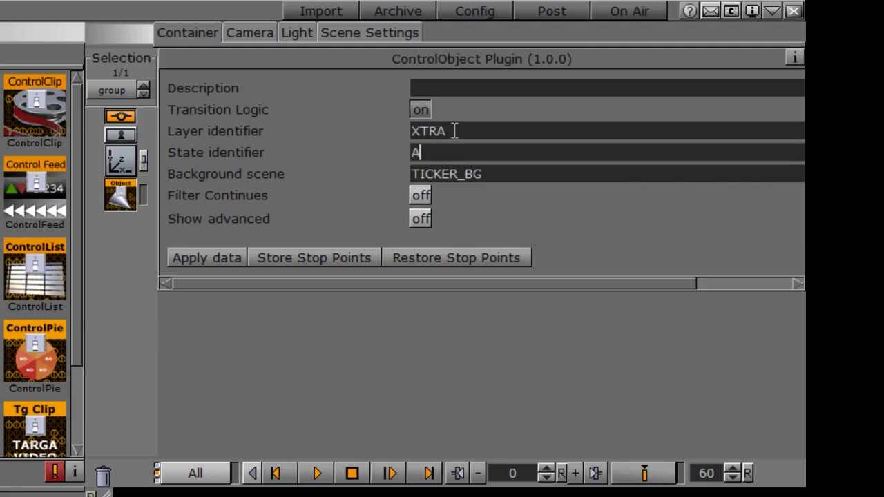
Deactivate the SNAP2 background image in the XTRA scene's global settings.
left_click(402, 33)
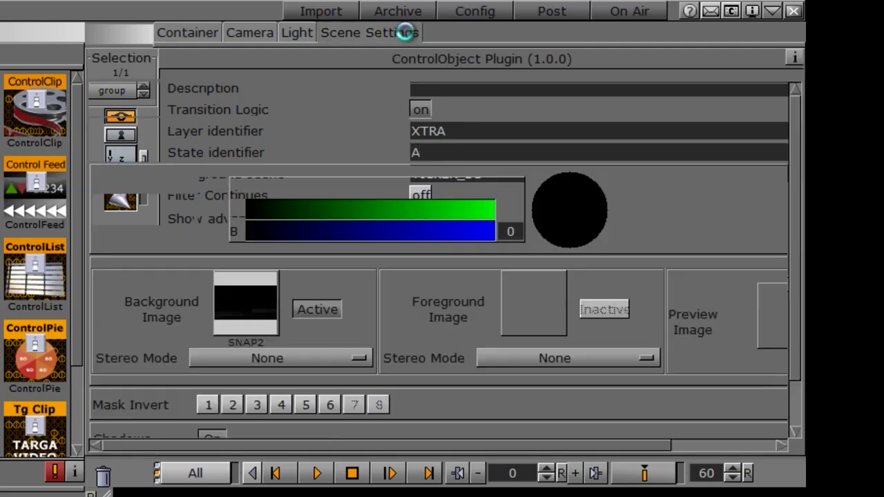
left_click(315, 307)
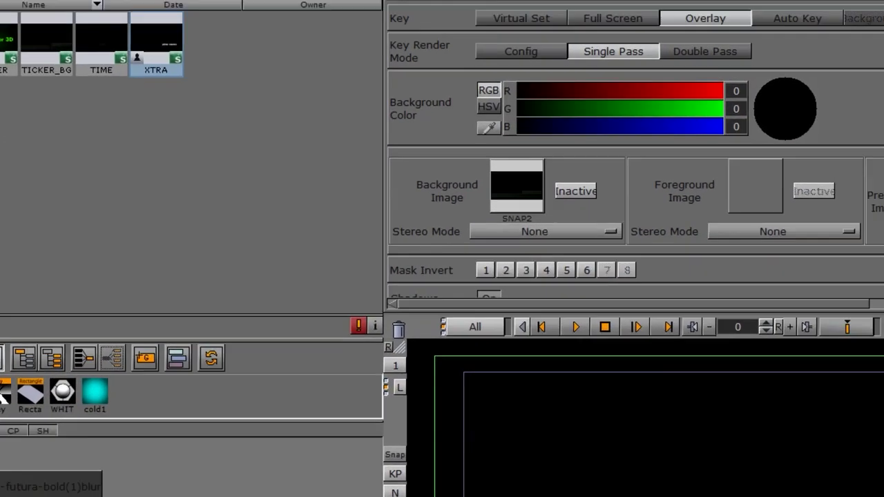
Describe the group's ControlObject as XTRA_NEWS and save the XTRA scene.
left_click(68, 387)
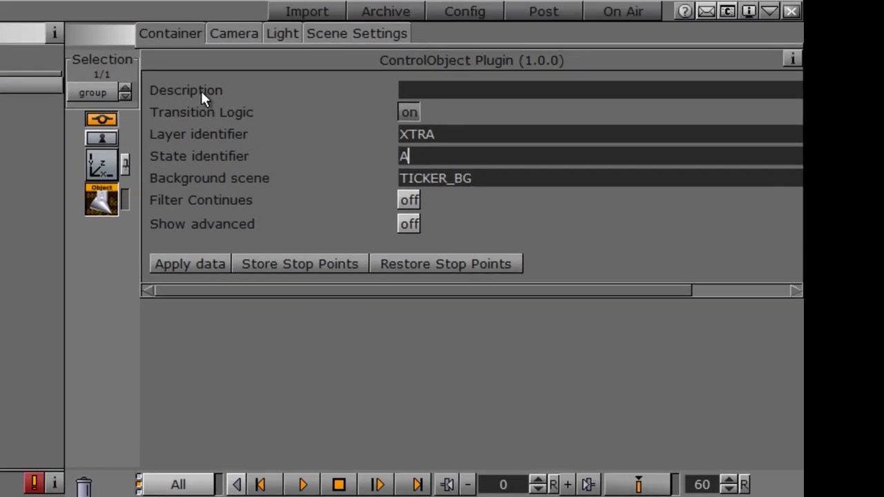
left_click(423, 87)
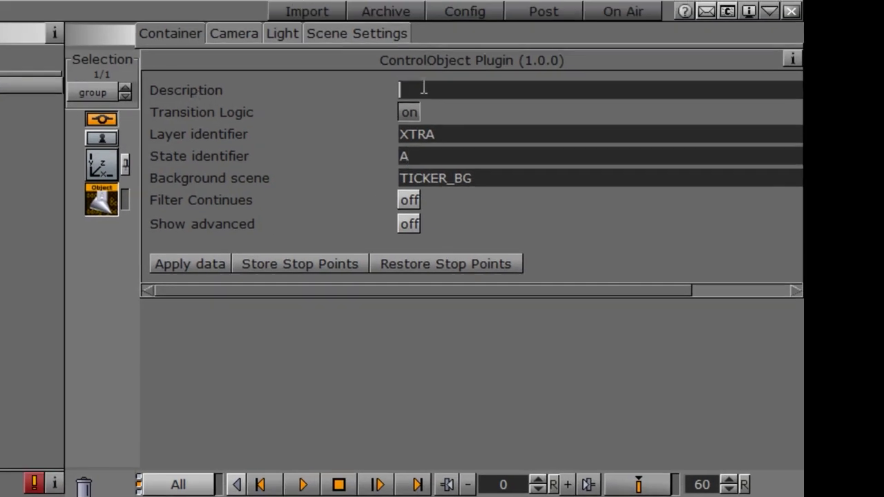
type("XTRA_NEWS")
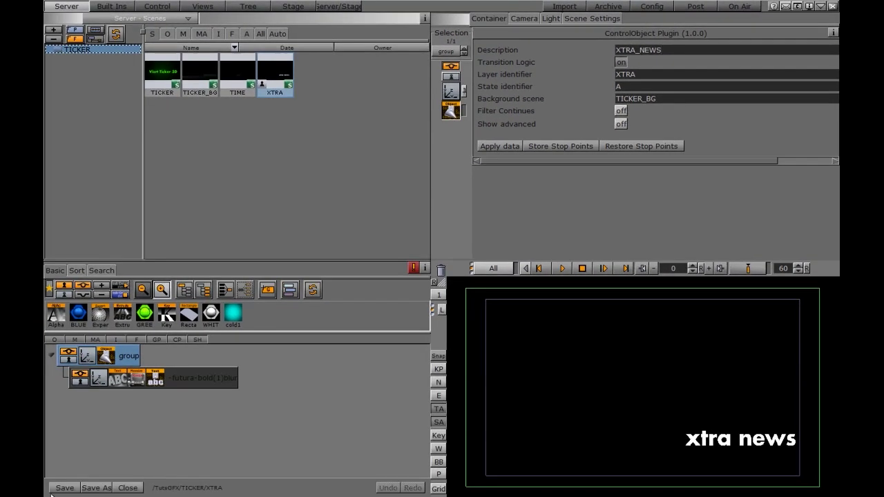
left_click(53, 490)
Open the TIME scene and deactivate its background image in the global scene settings.
double_click(237, 85)
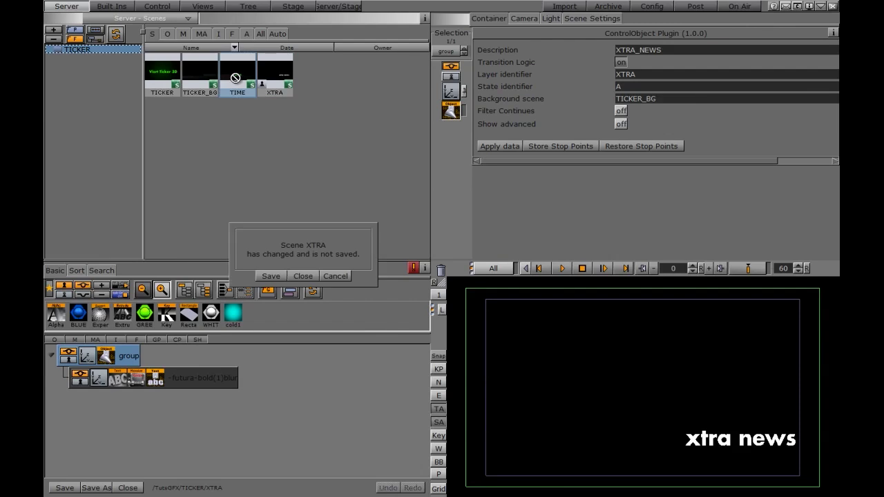
key("Return")
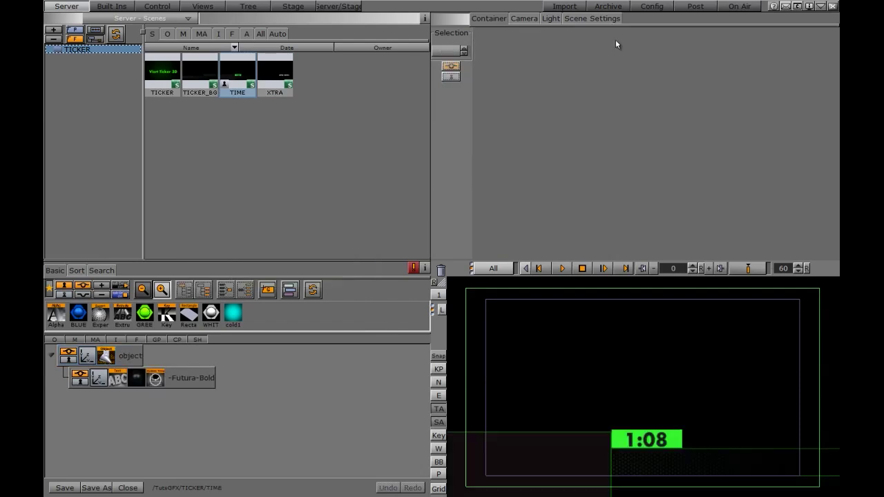
left_click(587, 18)
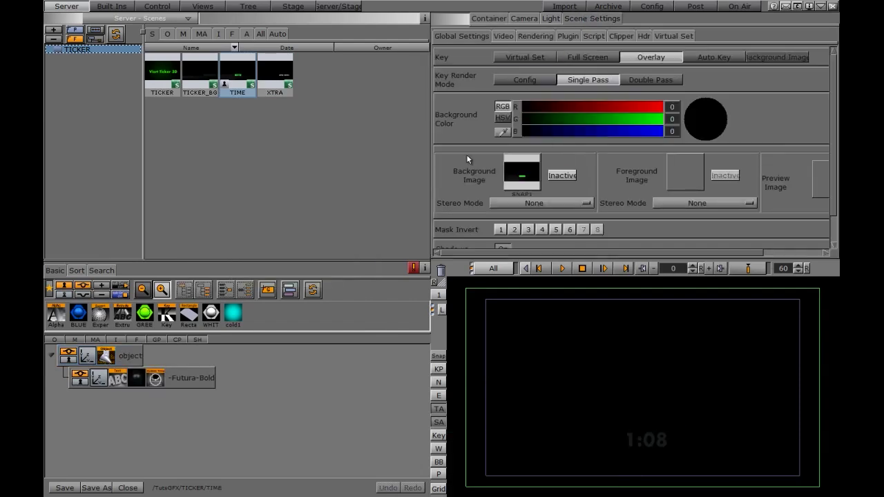
Set the description of the TIME scene's ControlObject to TIME_GROUP.
left_click(106, 356)
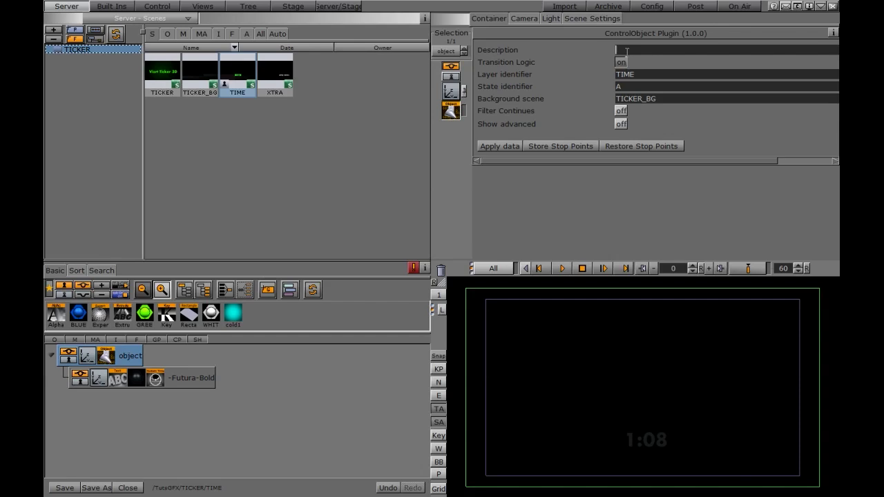
type("TIME_")
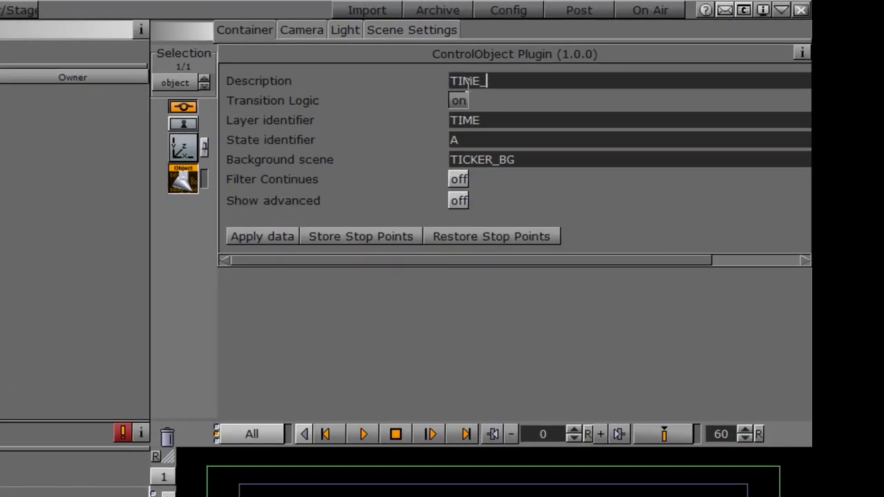
type("GORUP")
key("BackSpace")
key("BackSpace")
key("BackSpace")
key("BackSpace")
type("ROUP")
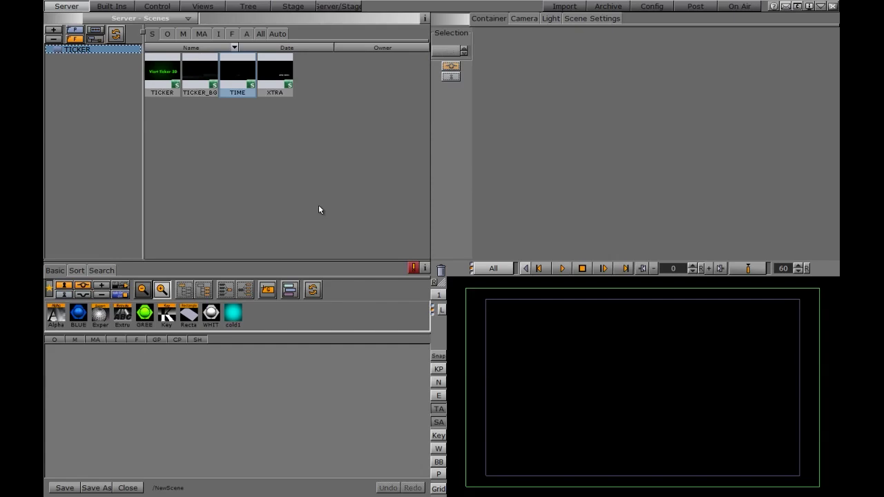
Put the Viz engine on air, switch to Viz Ticker Wizard and rescan the TICKER_BG scene.
left_click(739, 6)
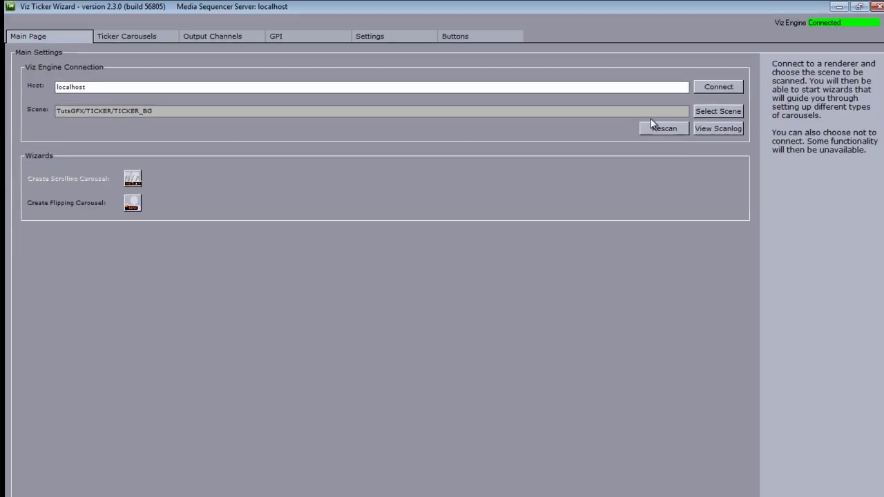
left_click(665, 130)
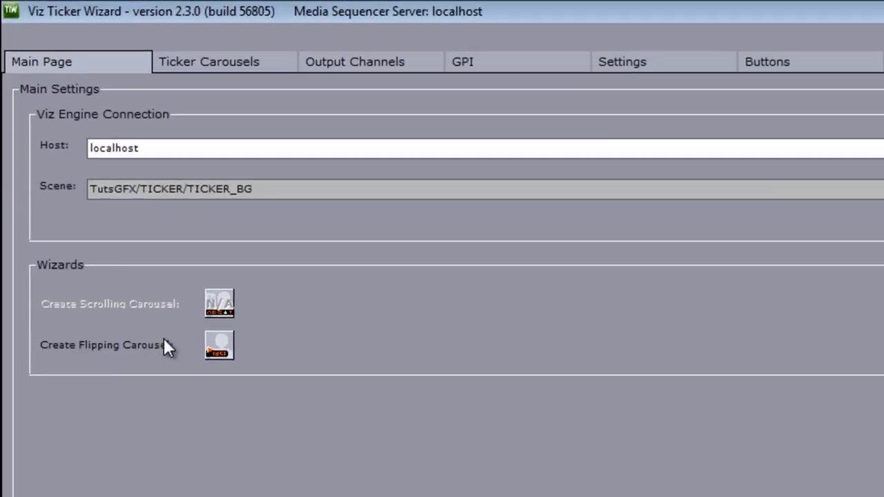
Start a flipping carousel, choose TIME/ as the available carousel and continue to the template scene selection.
left_click(221, 344)
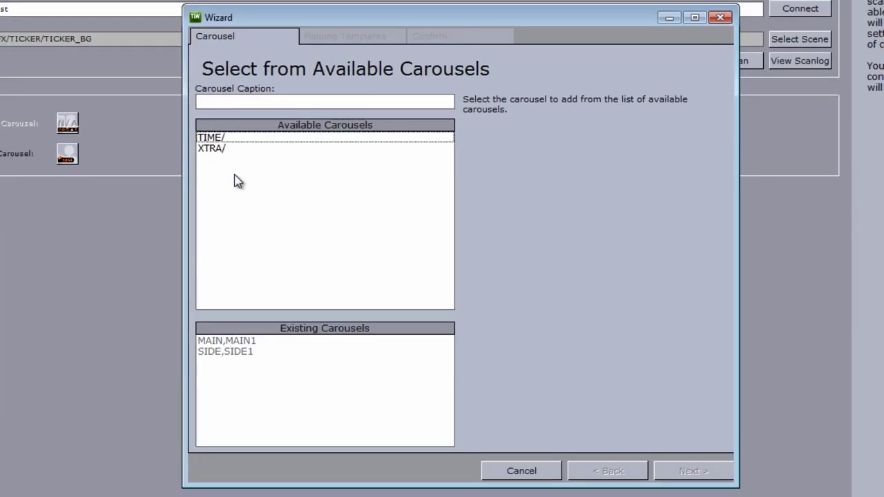
left_click(213, 138)
left_click(693, 472)
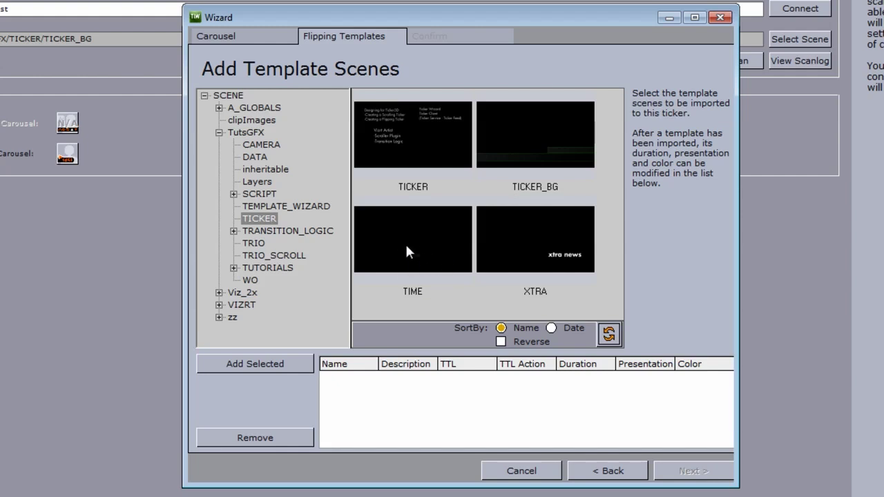
Add the TIME scene as the template of the TIME carousel and finish the carousel.
double_click(406, 246)
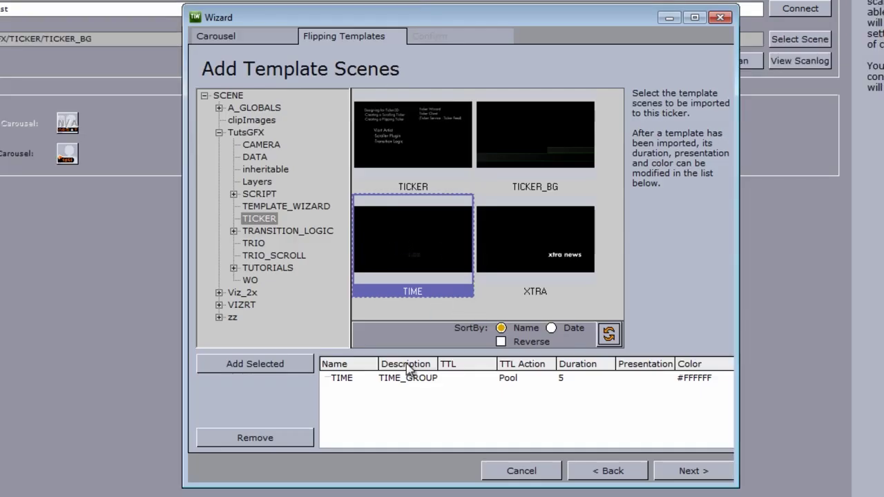
left_click(671, 471)
left_click(687, 473)
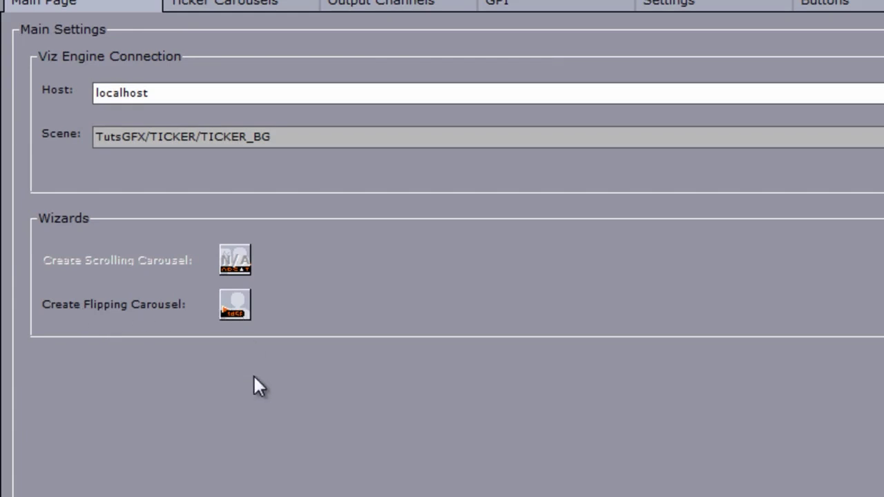
Create a flipping carousel from the available XTRA/ carousel, using the XTRA scene as its template.
left_click(234, 305)
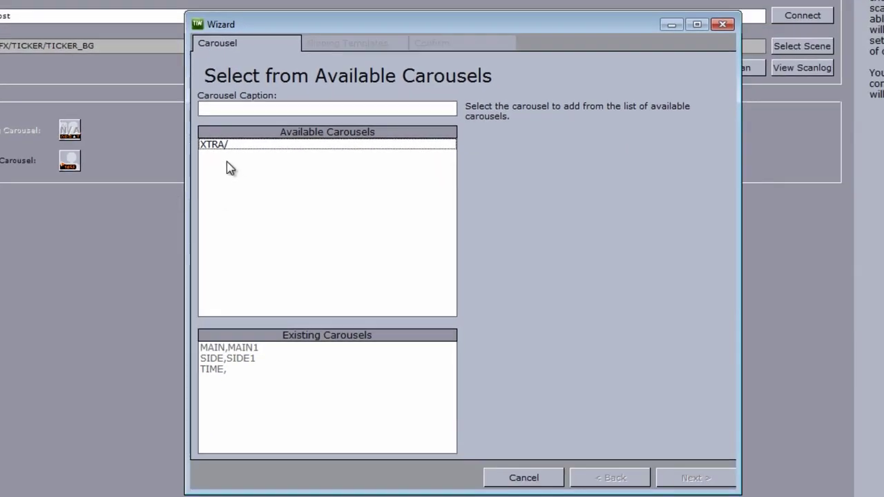
left_click(213, 146)
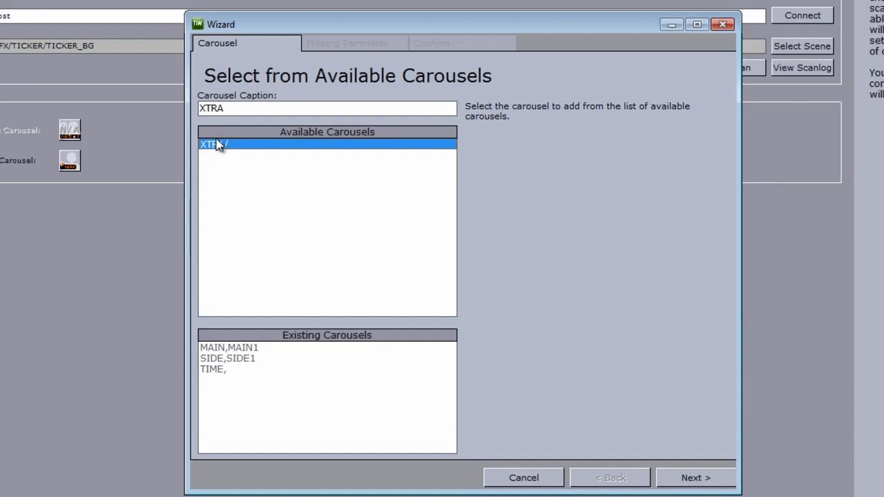
left_click(688, 477)
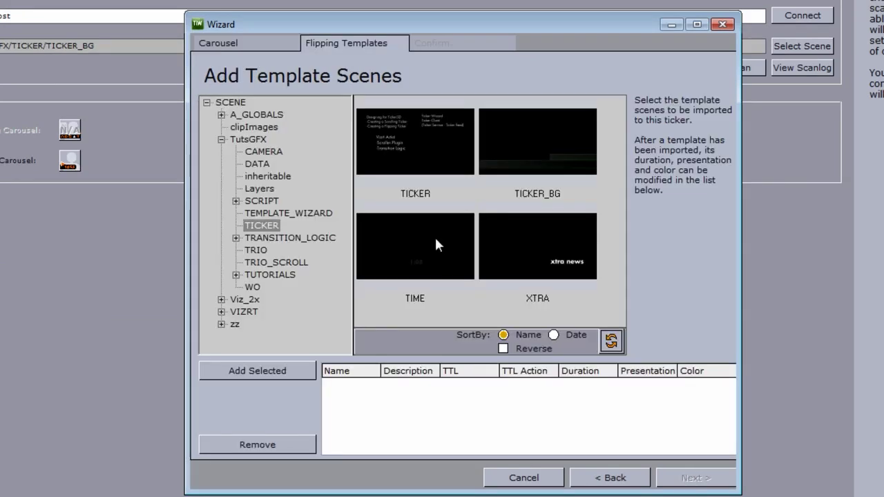
left_click(522, 252)
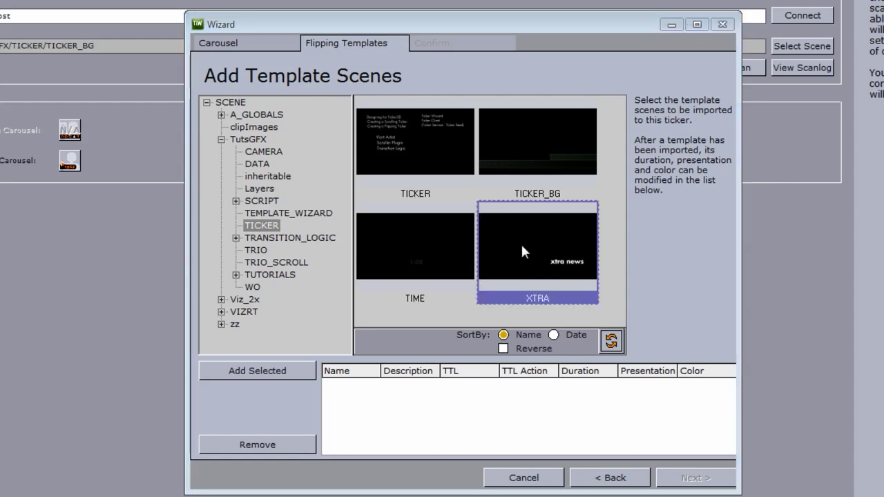
double_click(525, 239)
left_click(685, 480)
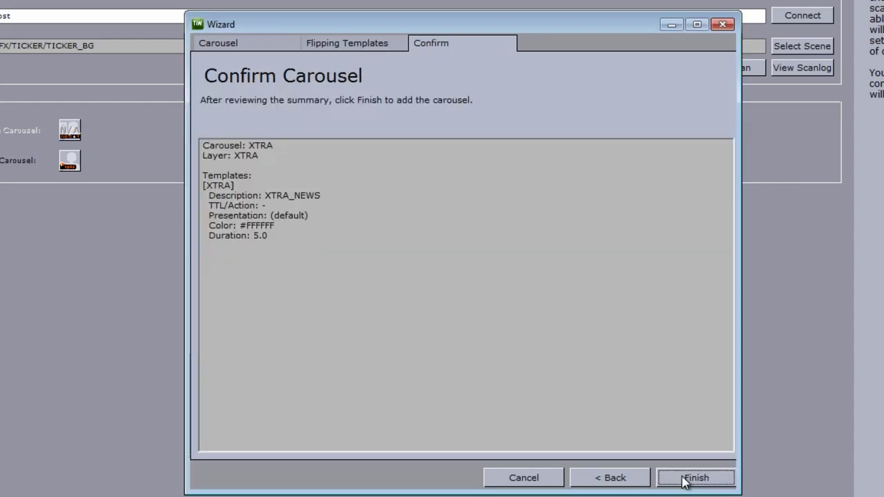
left_click(684, 479)
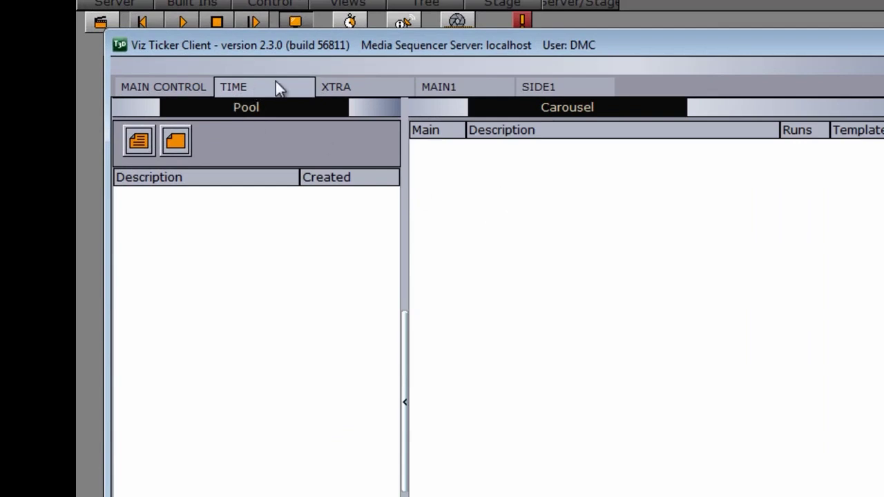
In Viz Ticker Client, create a message from the TIME template and move it from the pool into the TIME carousel.
left_click(369, 88)
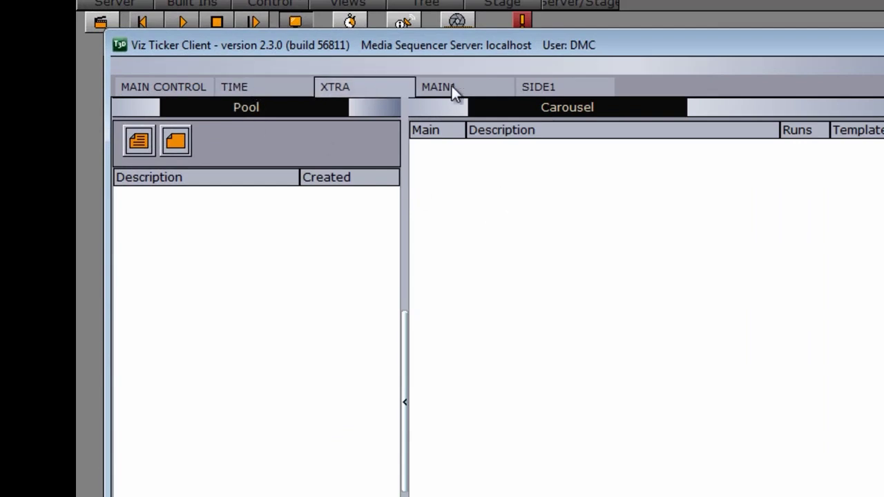
left_click(478, 90)
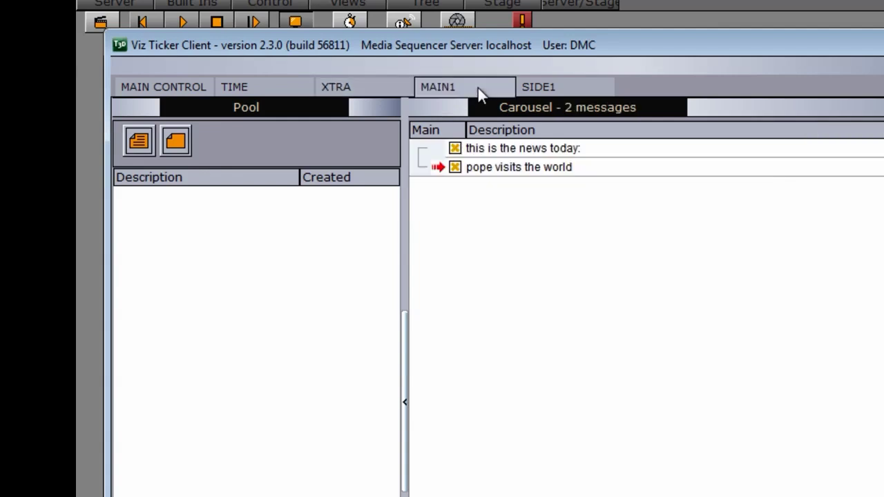
left_click(586, 92)
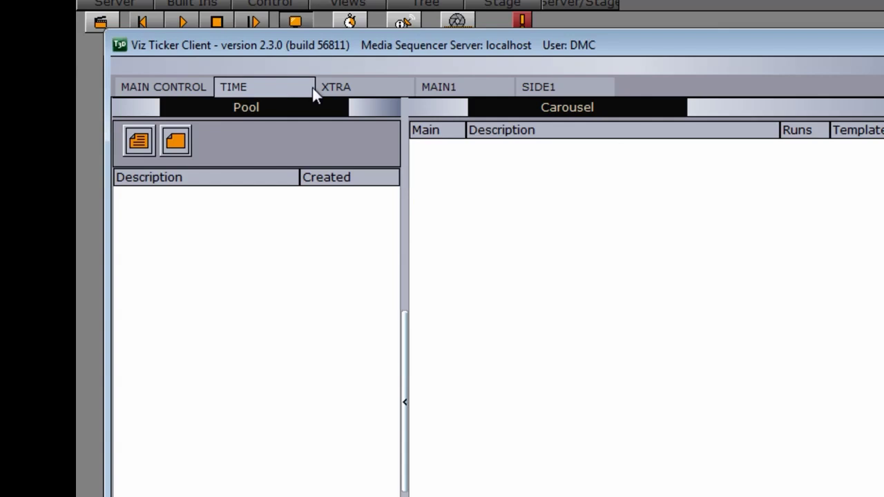
left_click(139, 141)
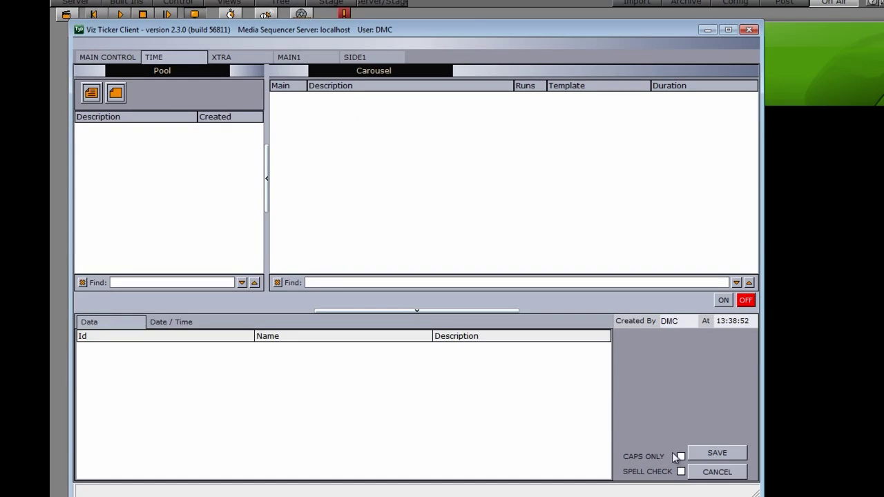
left_click(705, 452)
left_click_drag(136, 136, 440, 133)
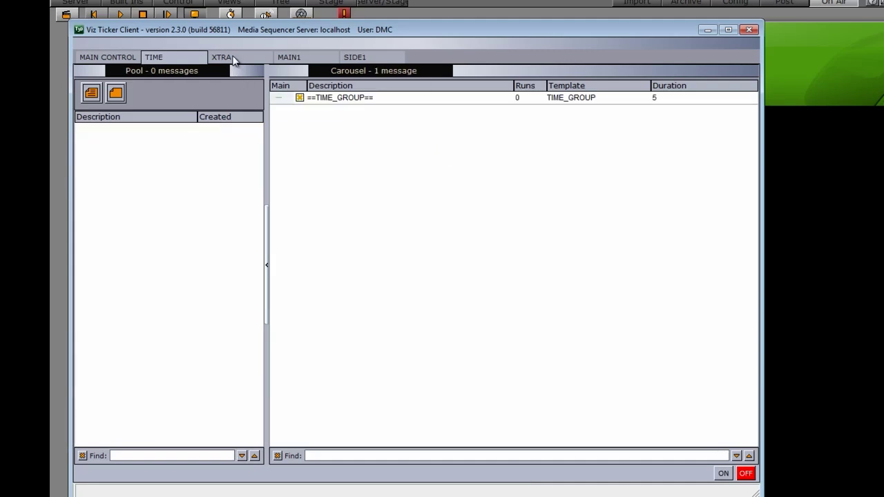
Create an XTRA message with the text "xtra news" and move it from the pool into the XTRA carousel.
left_click(233, 61)
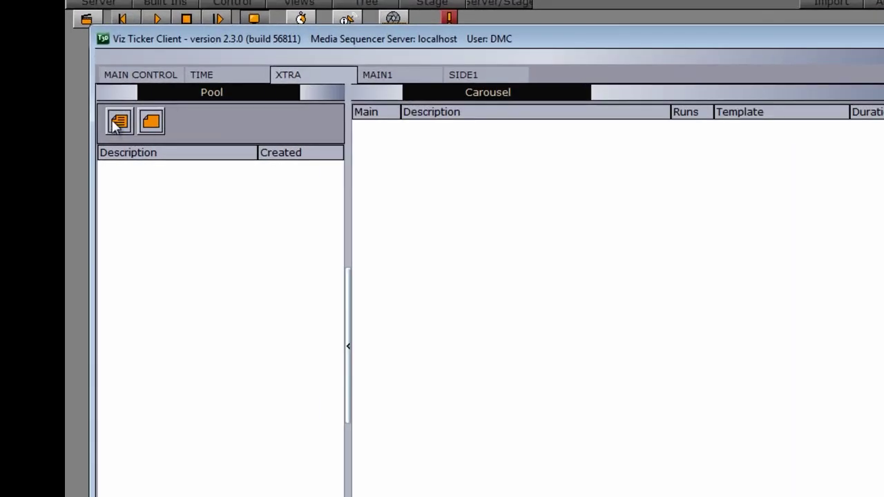
left_click(90, 93)
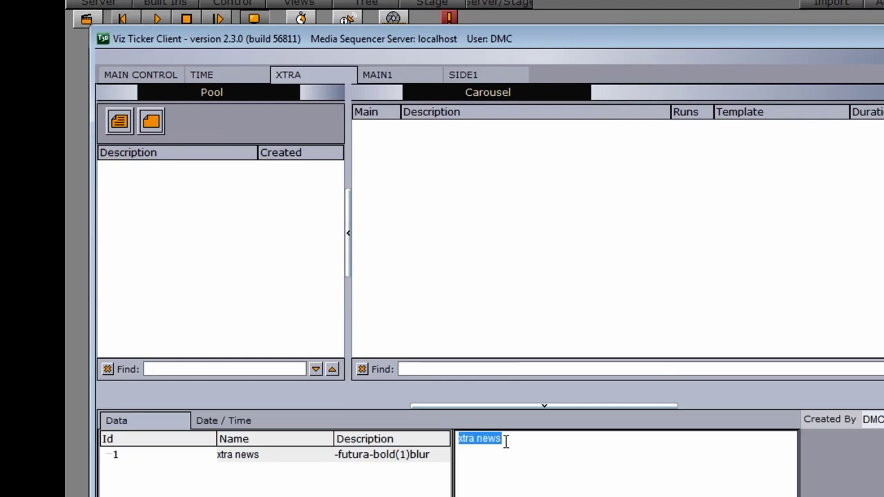
key("Return")
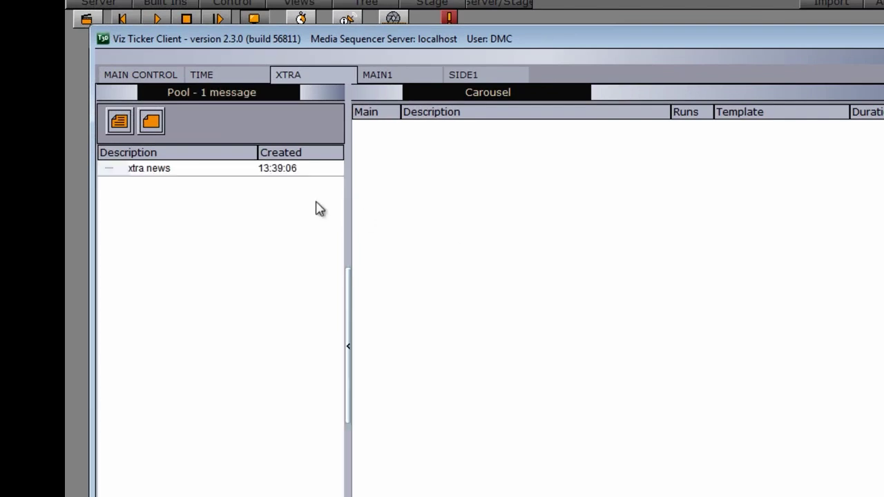
left_click_drag(187, 174, 559, 195)
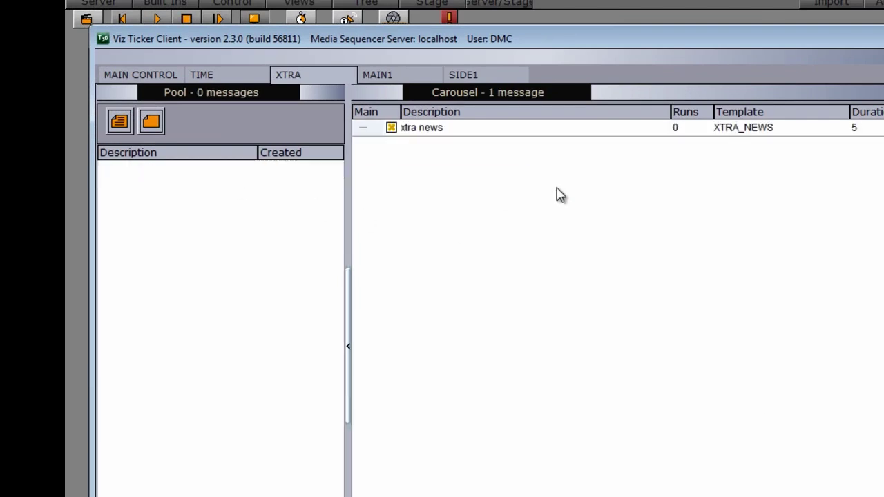
Create a second XTRA message reading "TODAY" and add it to the XTRA carousel.
left_click(118, 121)
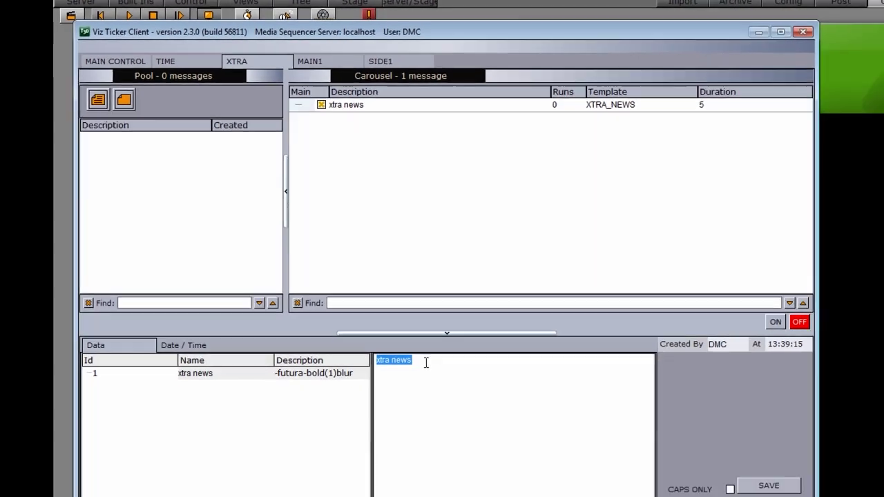
type("TODAY")
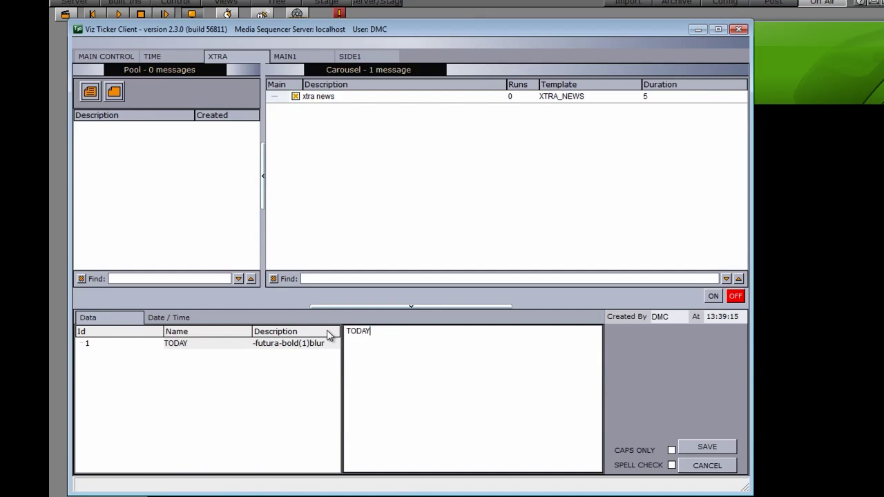
left_click(707, 447)
left_click_drag(145, 127, 366, 162)
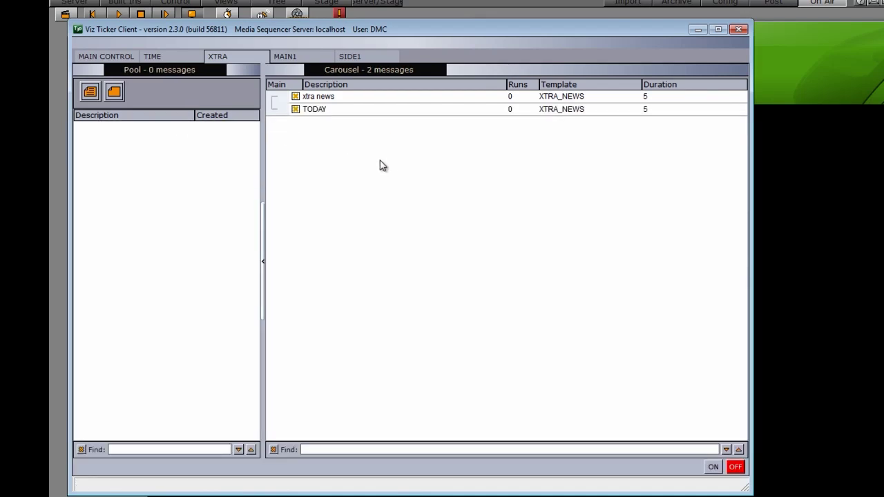
Shrink the Ticker Client window and turn on Ticker System, Program, MAIN1, SIDE1, TIME and XTRA in the main control.
left_click(98, 58)
left_click_drag(518, 492, 539, 350)
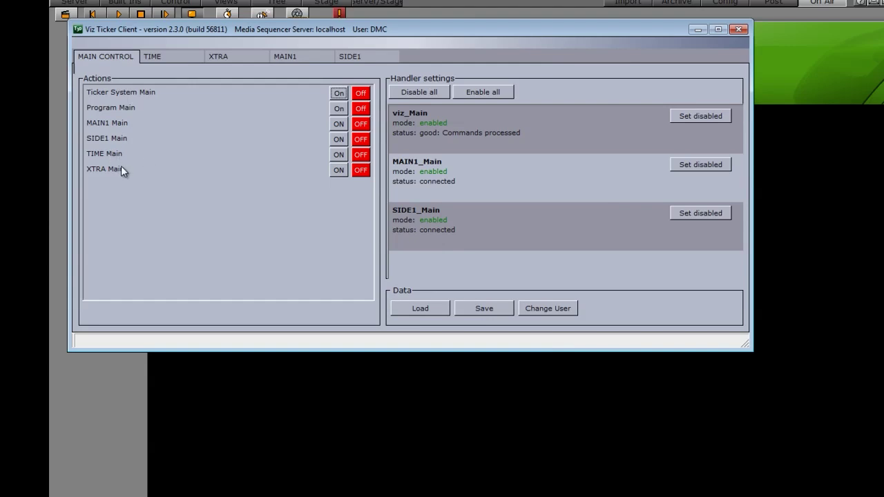
left_click(338, 93)
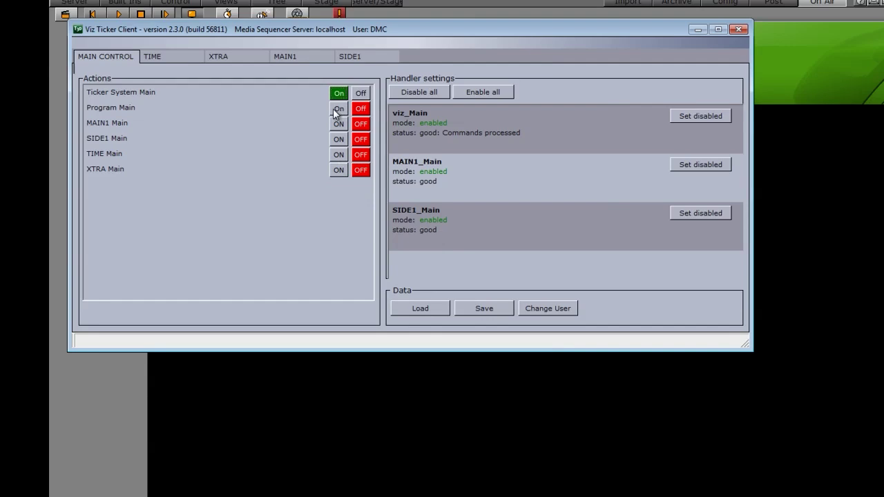
left_click(339, 109)
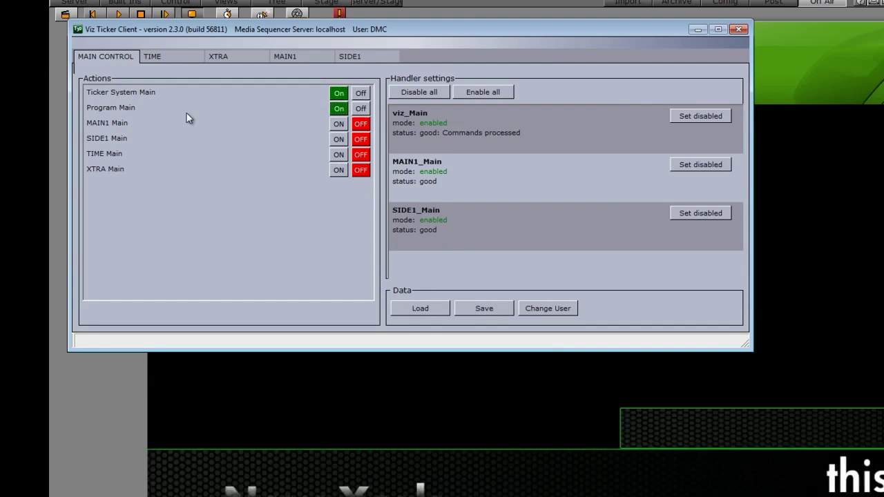
left_click(338, 125)
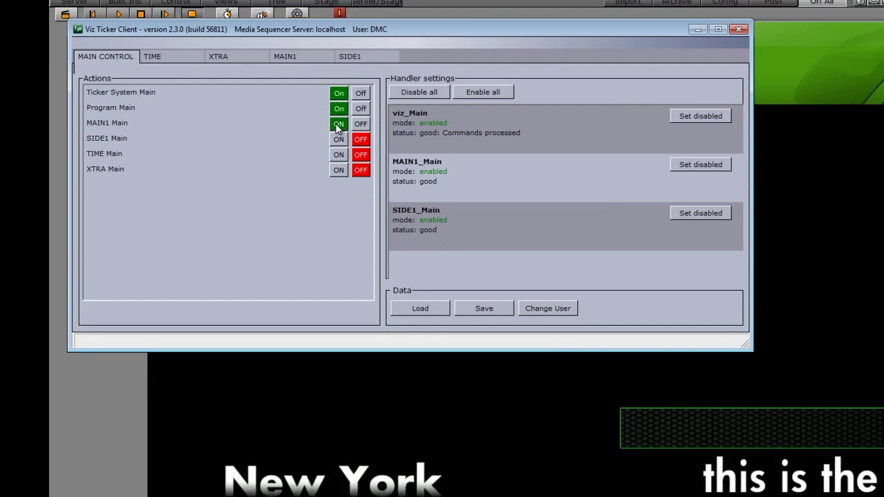
left_click(338, 139)
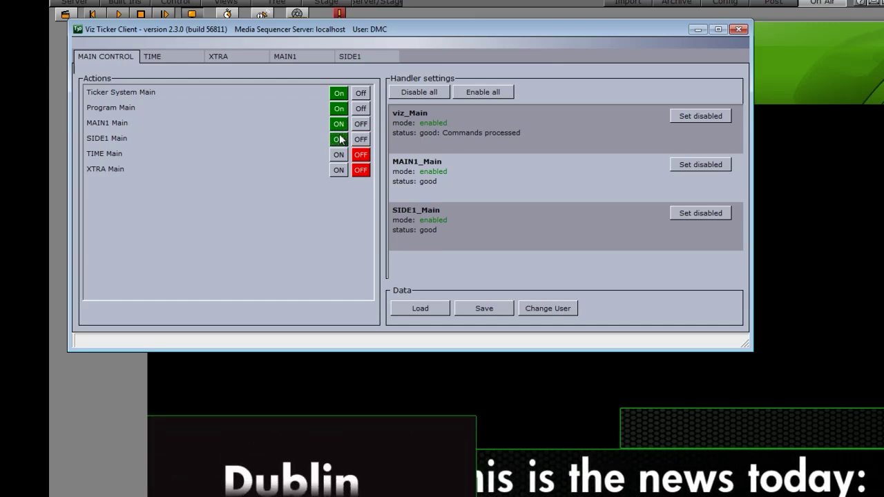
left_click(338, 154)
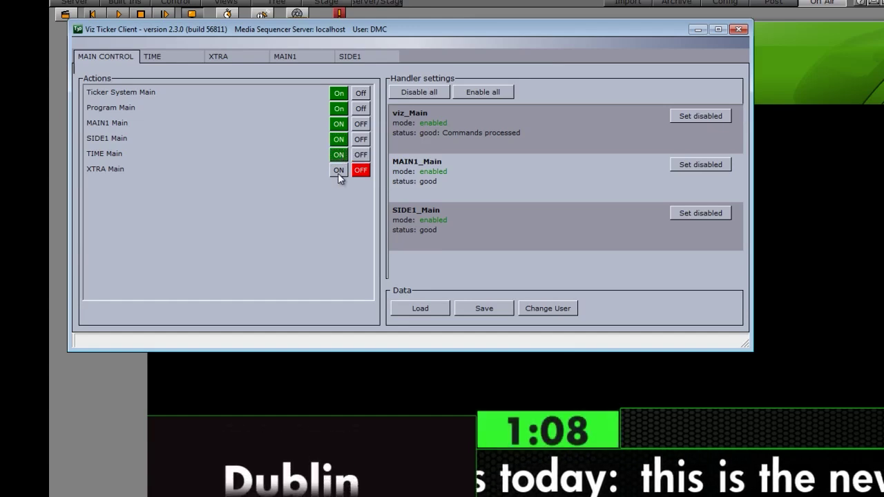
left_click(338, 171)
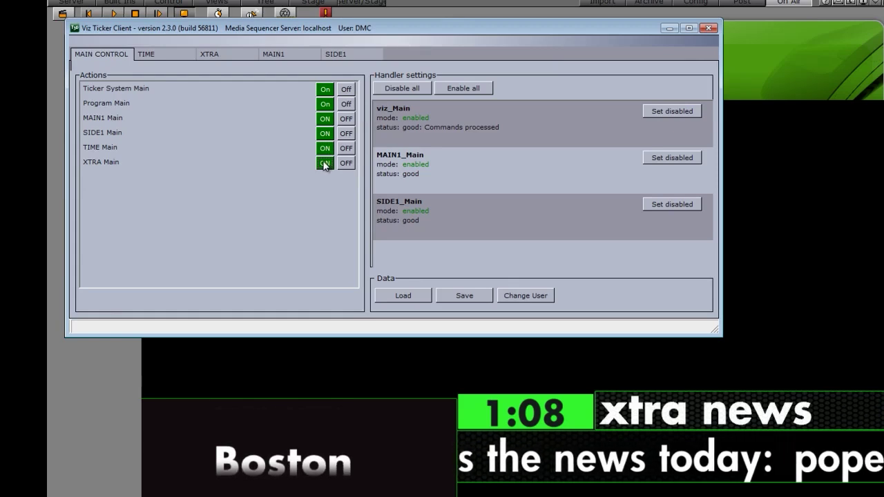
Test the carousels by switching XTRA Main and TIME Main off and back on.
left_click(345, 164)
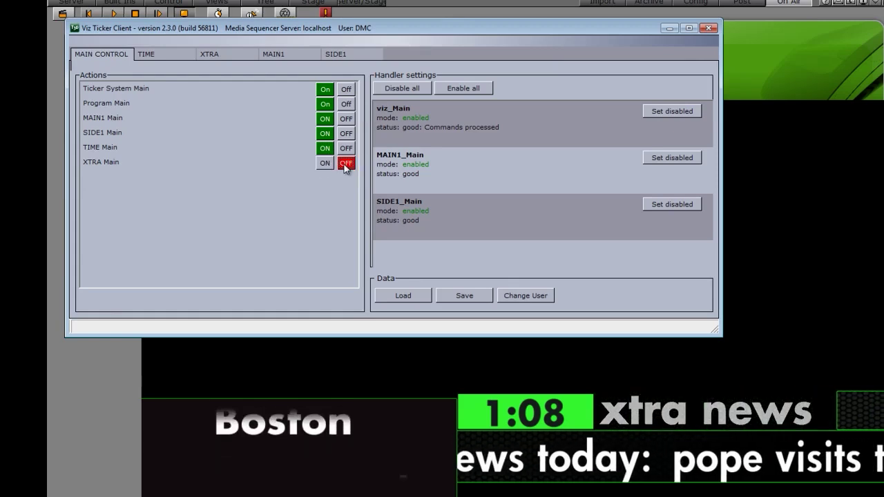
left_click(346, 148)
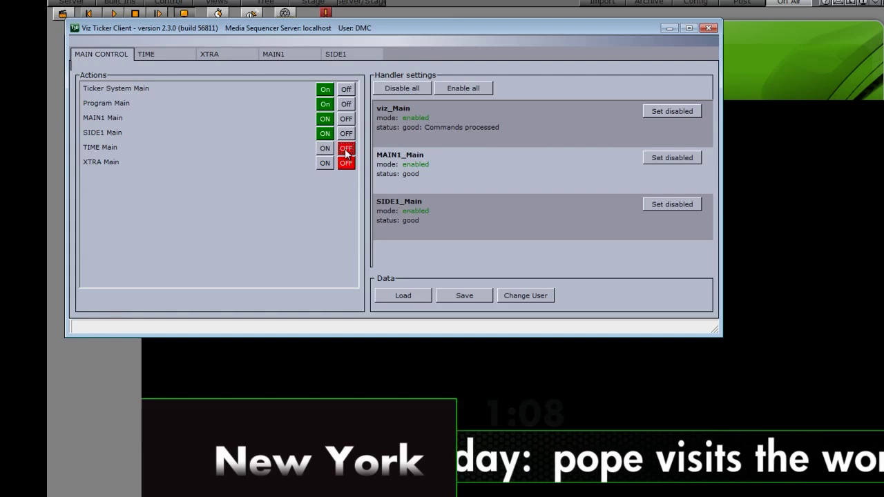
left_click(324, 164)
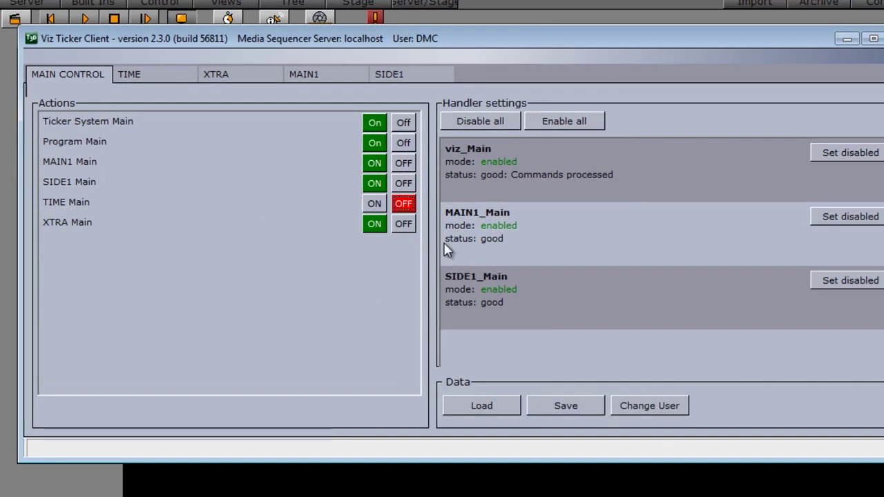
left_click(374, 224)
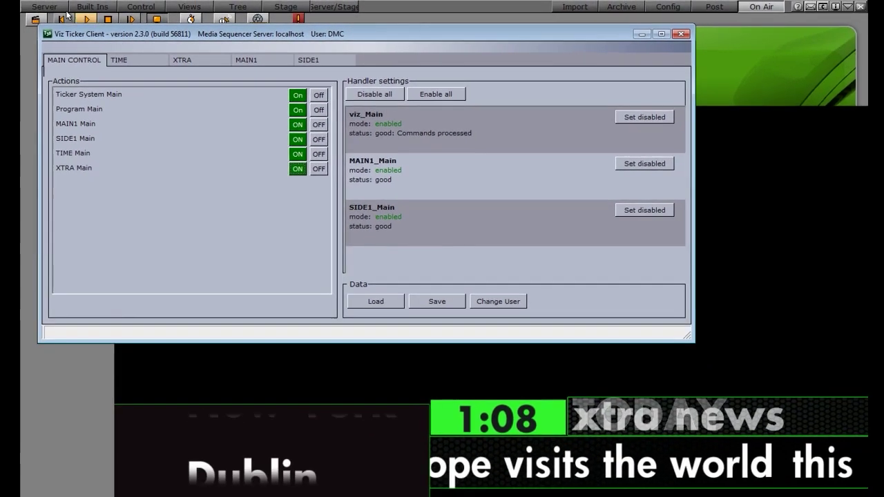
Switch to Viz Artist and show the TICKER scenes on the server.
left_click(34, 3)
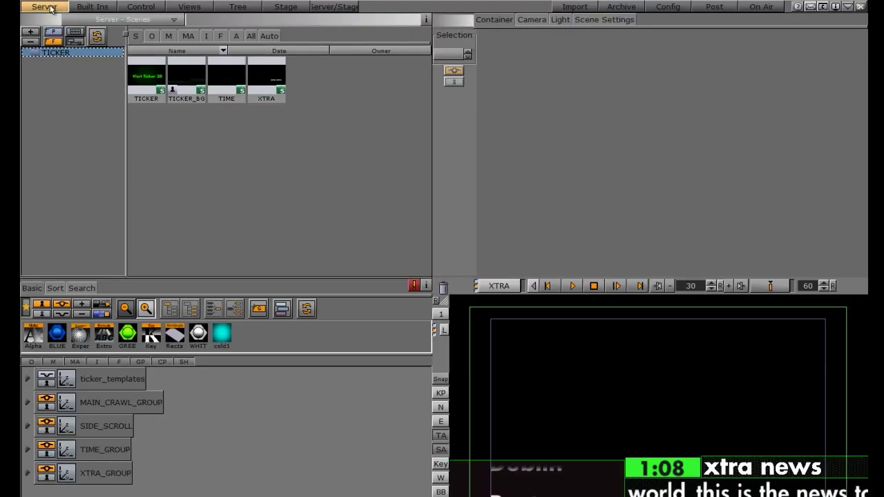